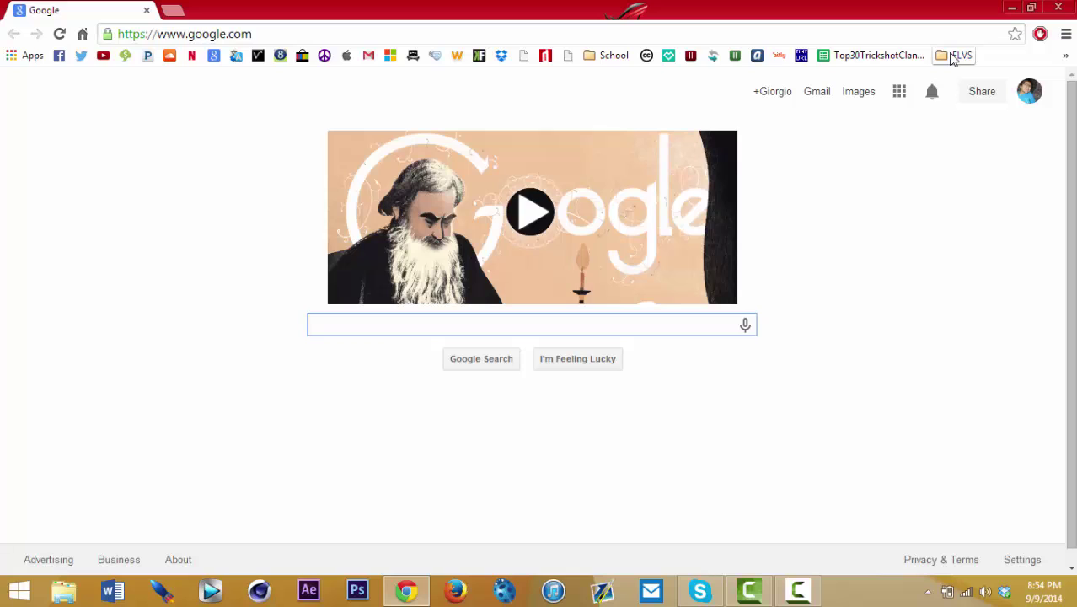
# Step: Open the Trapcode Suite 12.1 product page from the Tutorial Links > Trapcode bookmark
pyautogui.click(953, 59)
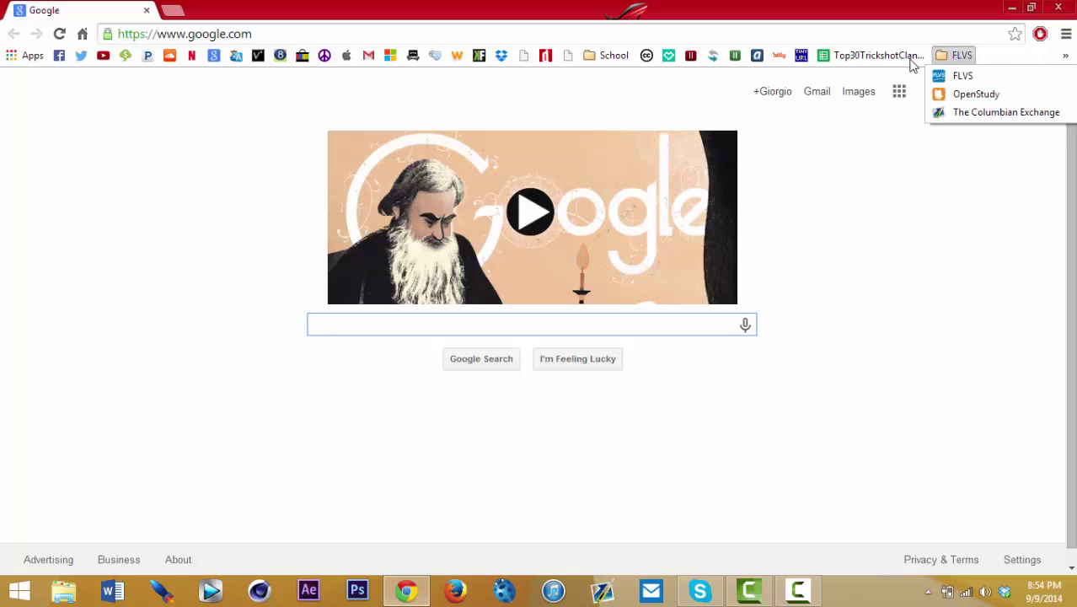
pyautogui.click(861, 205)
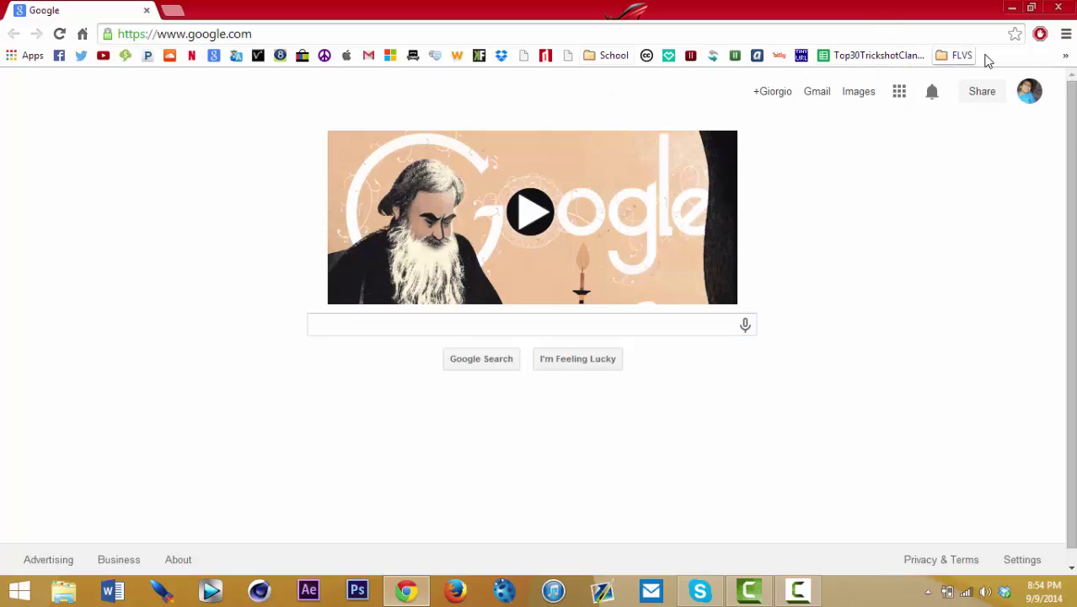
pyautogui.click(1065, 56)
pyautogui.moveTo(1027, 76)
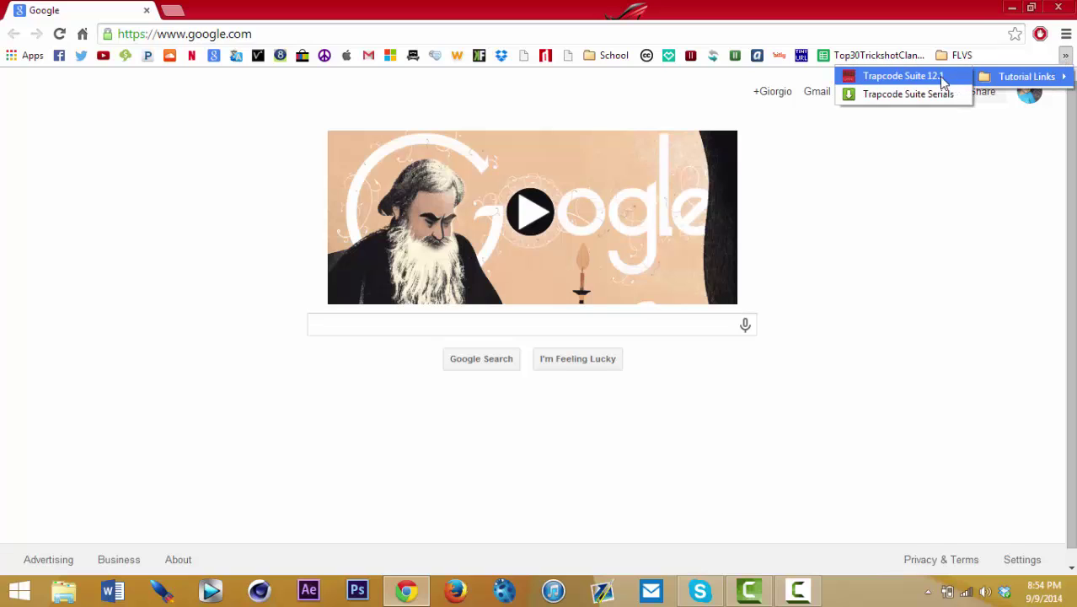
pyautogui.click(900, 76)
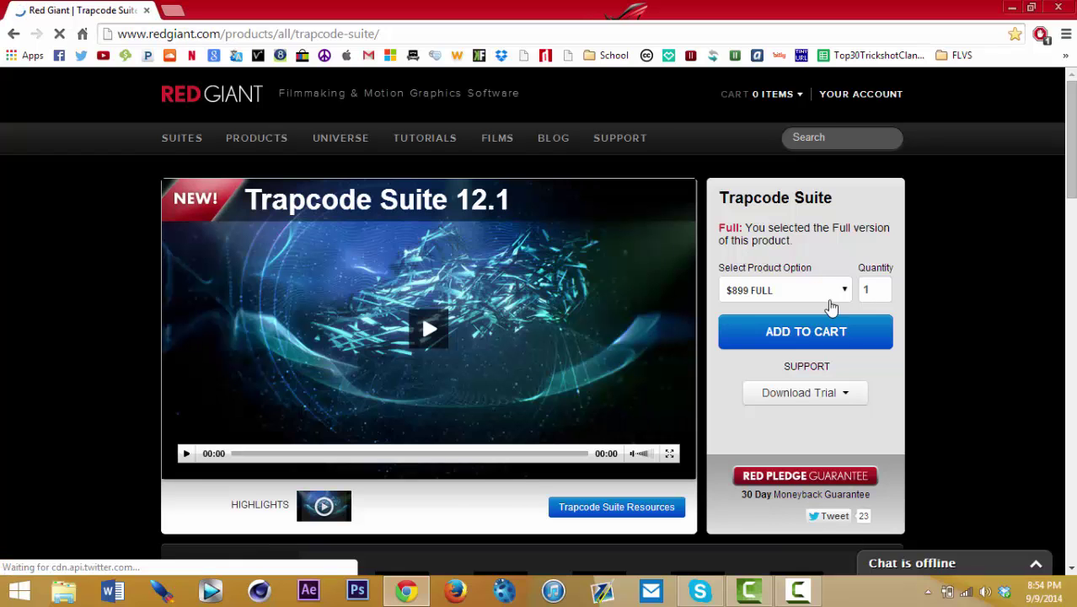
# Step: Request the Windows trial of Trapcode Suite and switch to the create-account form
pyautogui.click(845, 395)
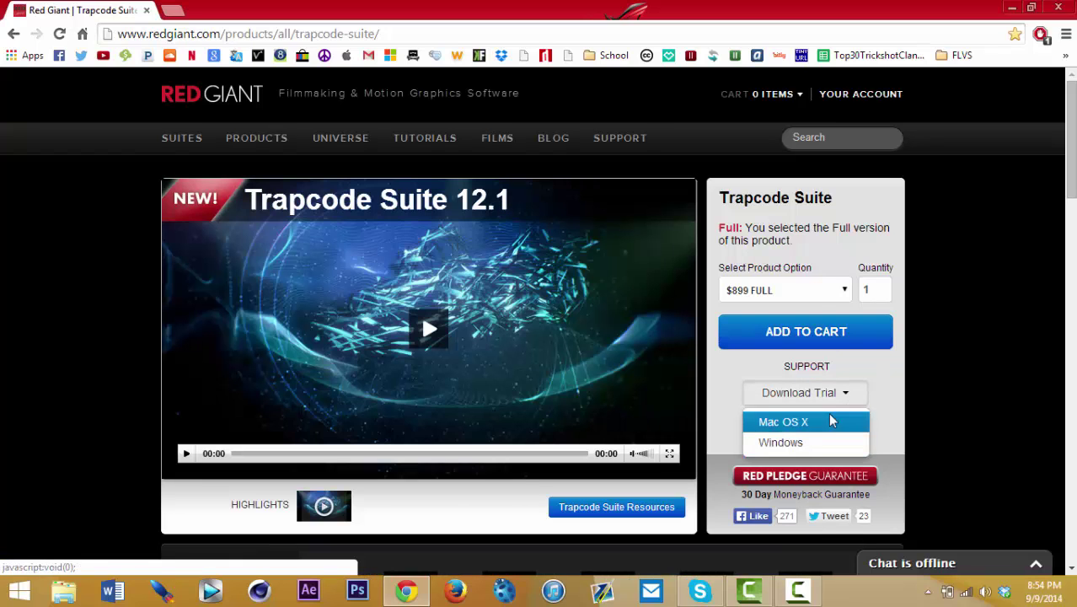
pyautogui.click(816, 445)
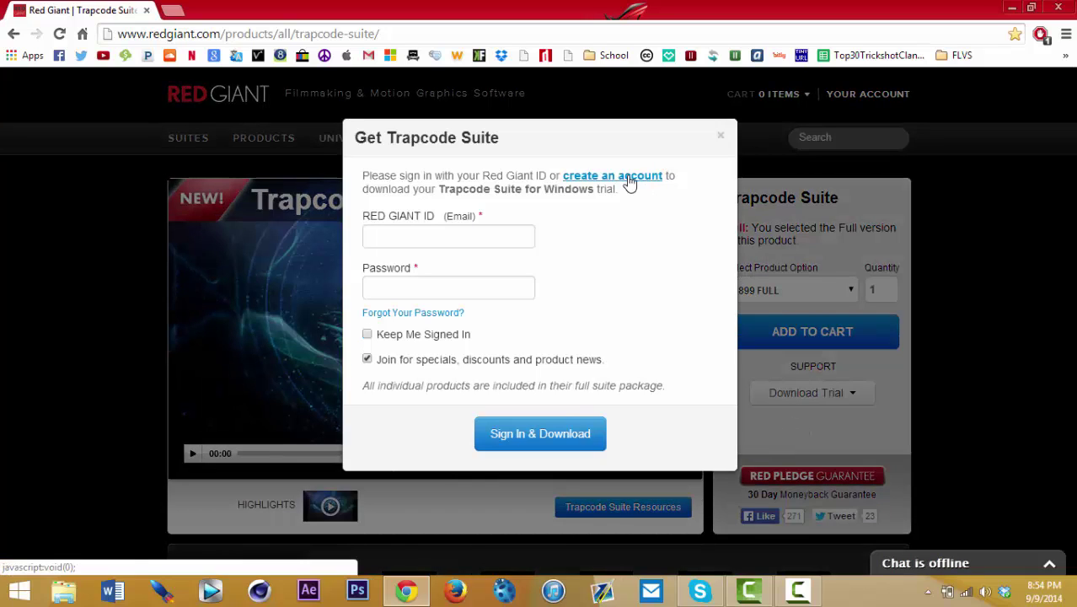
pyautogui.click(628, 177)
pyautogui.click(498, 227)
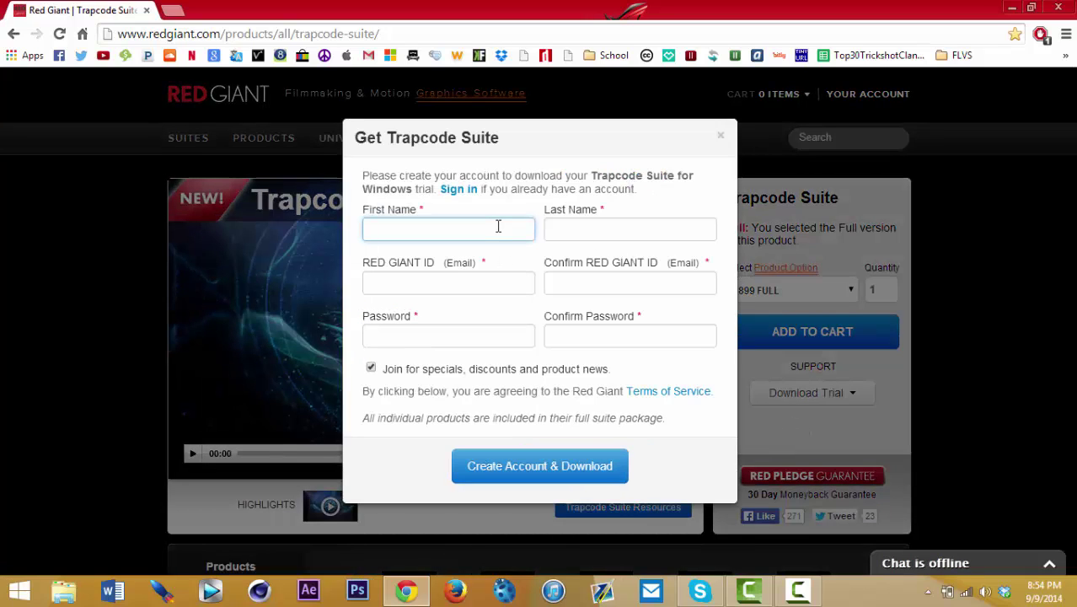
# Step: Enter the account holder's first and last name in the sign-up form
pyautogui.write('Robery')
pyautogui.press('BackSpace')
pyautogui.write('t')
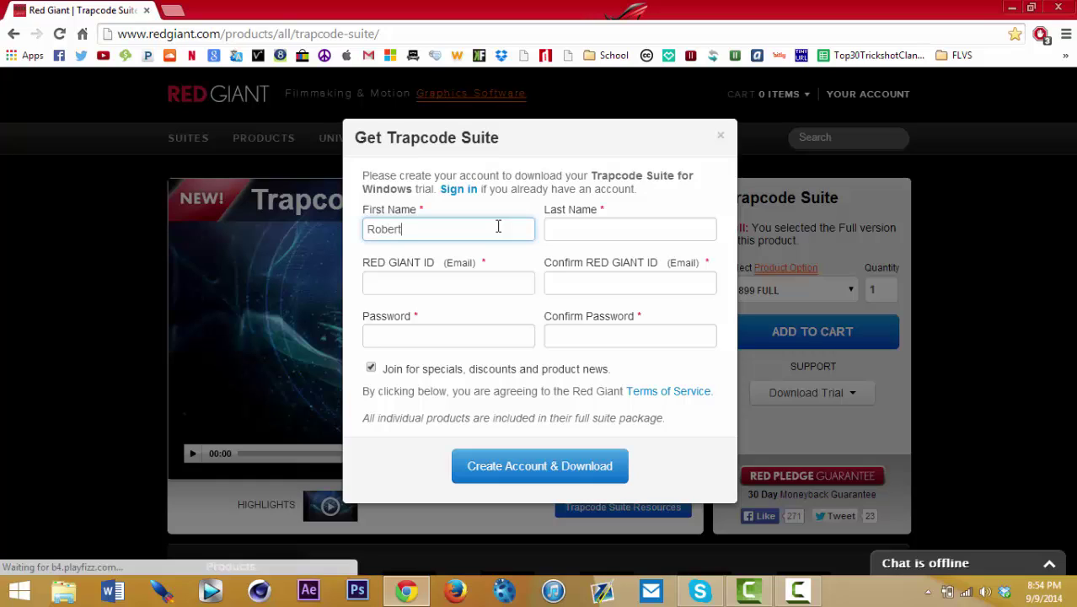
pyautogui.click(573, 222)
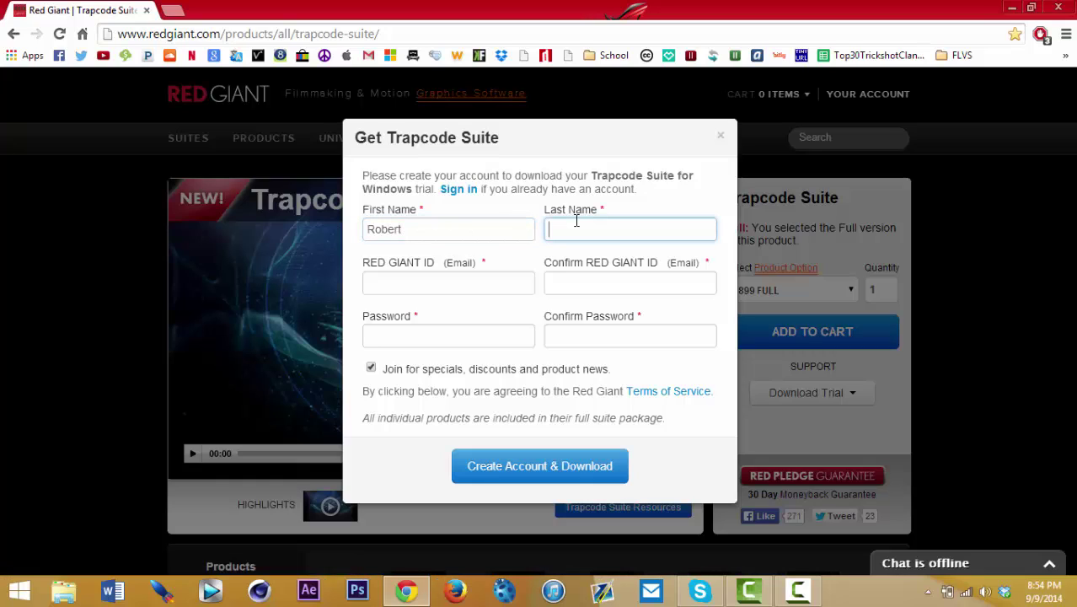
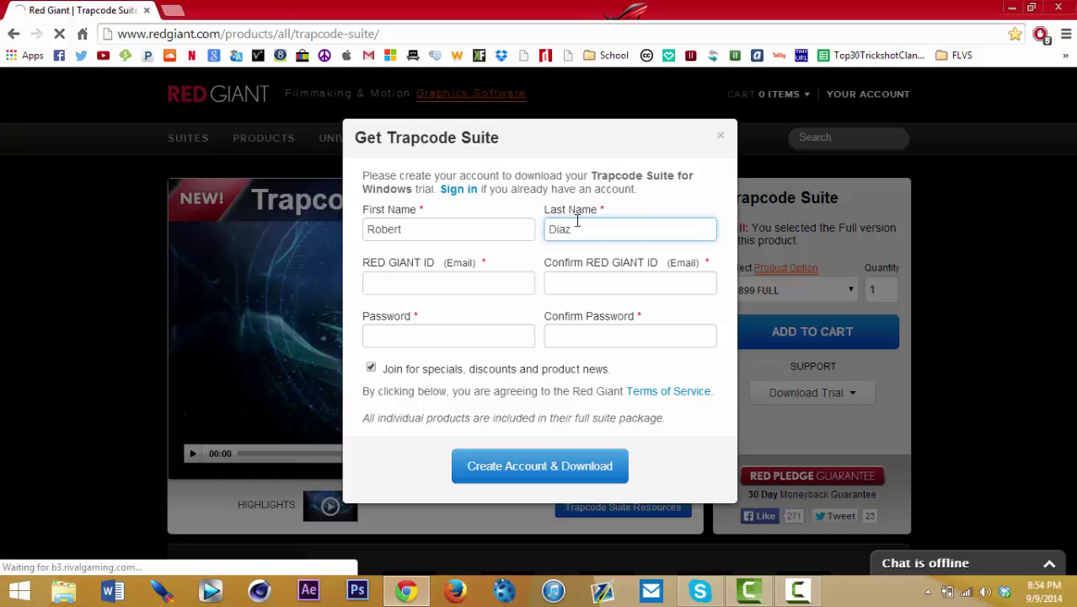
# Step: Fill in the account e-mail address and its confirmation field
pyautogui.click(447, 285)
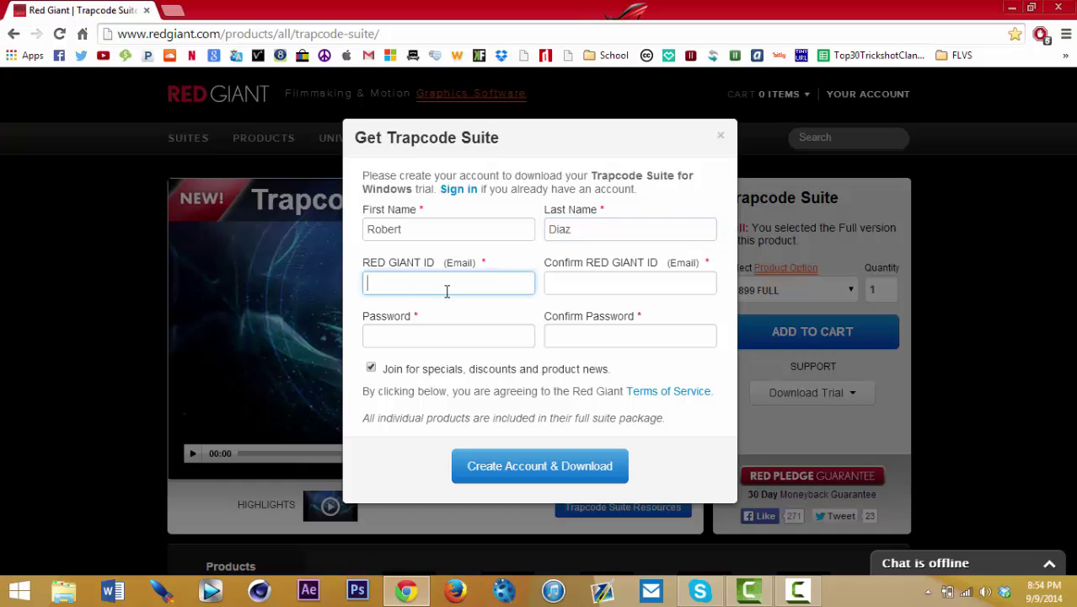
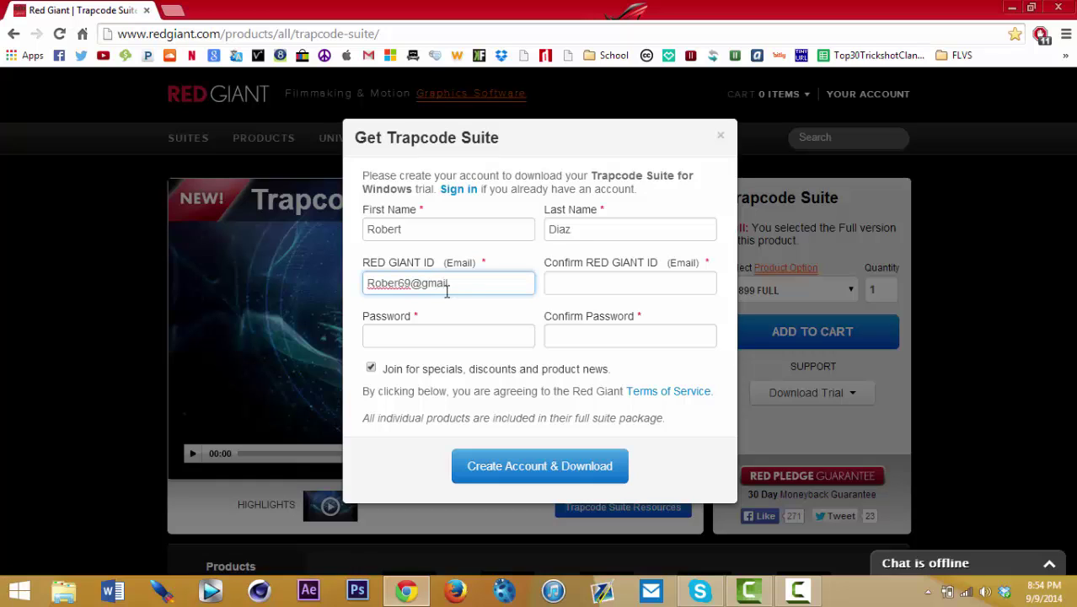
pyautogui.click(570, 281)
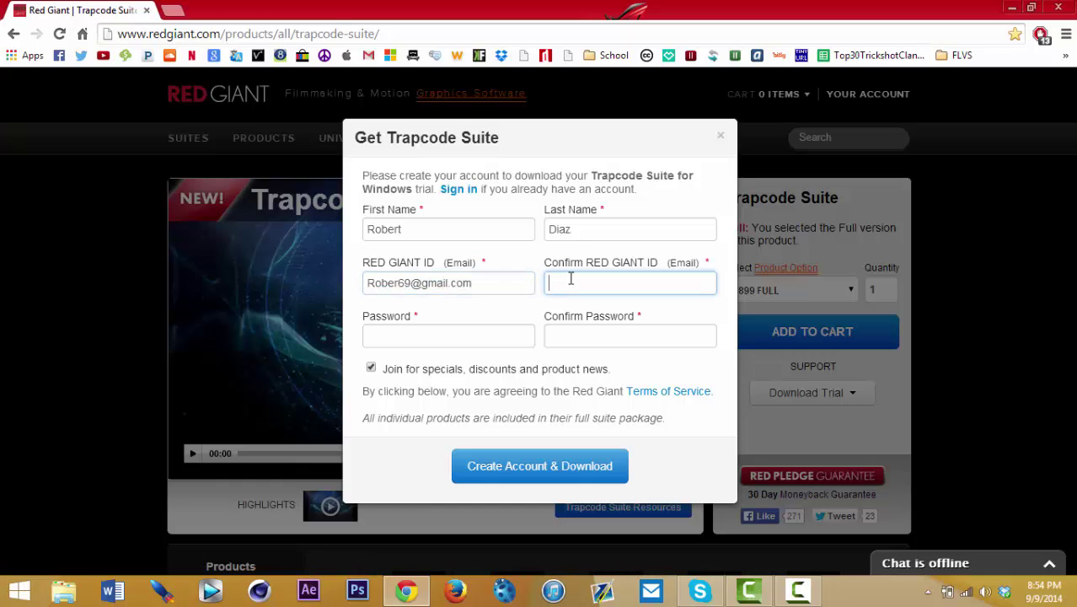
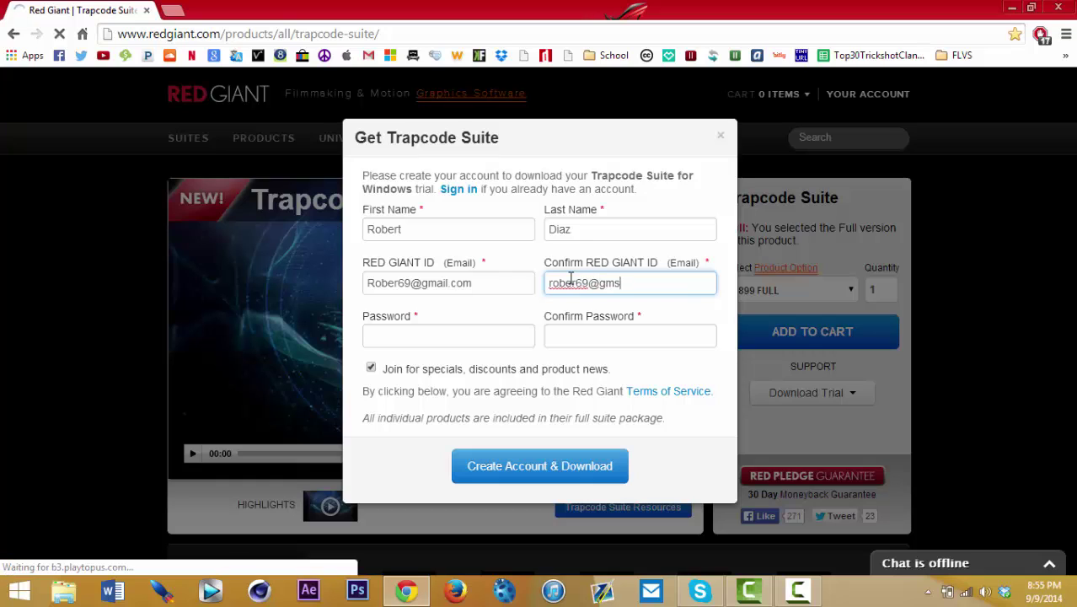
# Step: Enter and confirm the account password, then submit with Create Account & Download
pyautogui.click(487, 341)
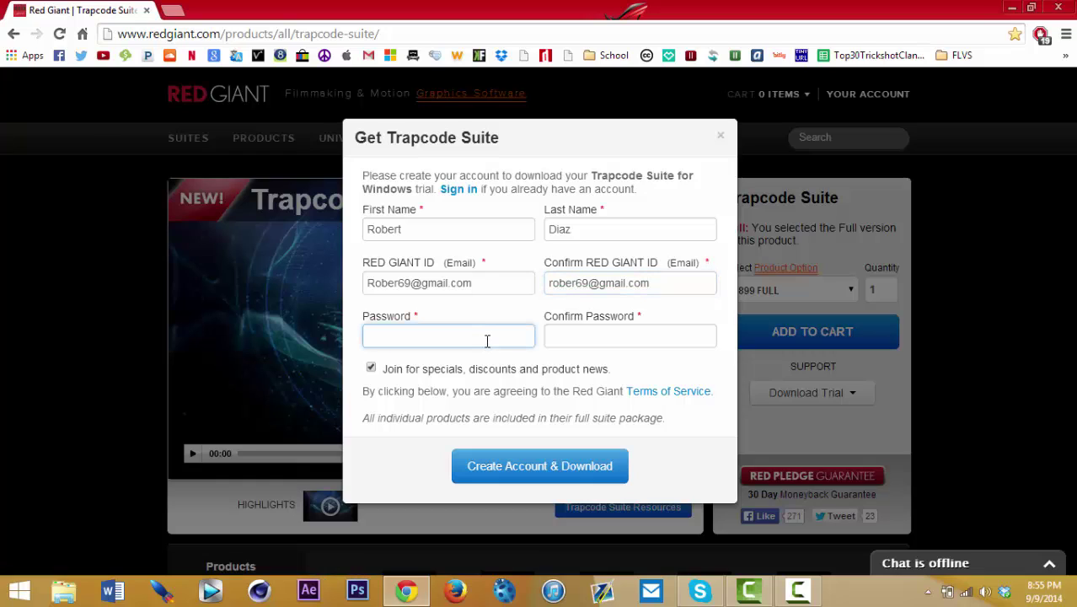
pyautogui.write('••••')
pyautogui.press('BackSpace')
pyautogui.press('BackSpace')
pyautogui.press('BackSpace')
pyautogui.press('BackSpace')
pyautogui.write('•••••')
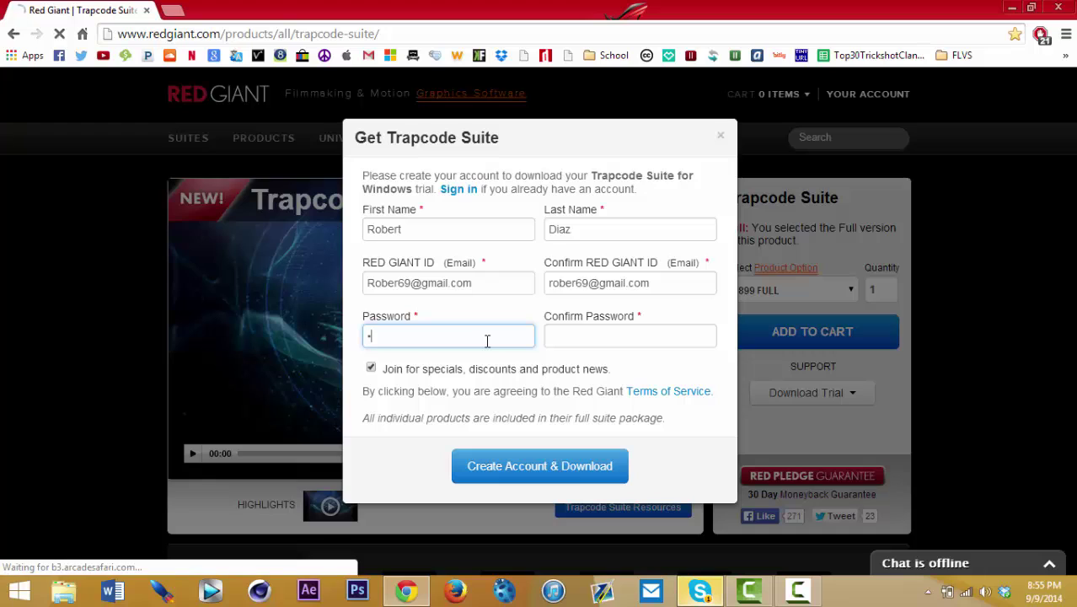
pyautogui.write('••••')
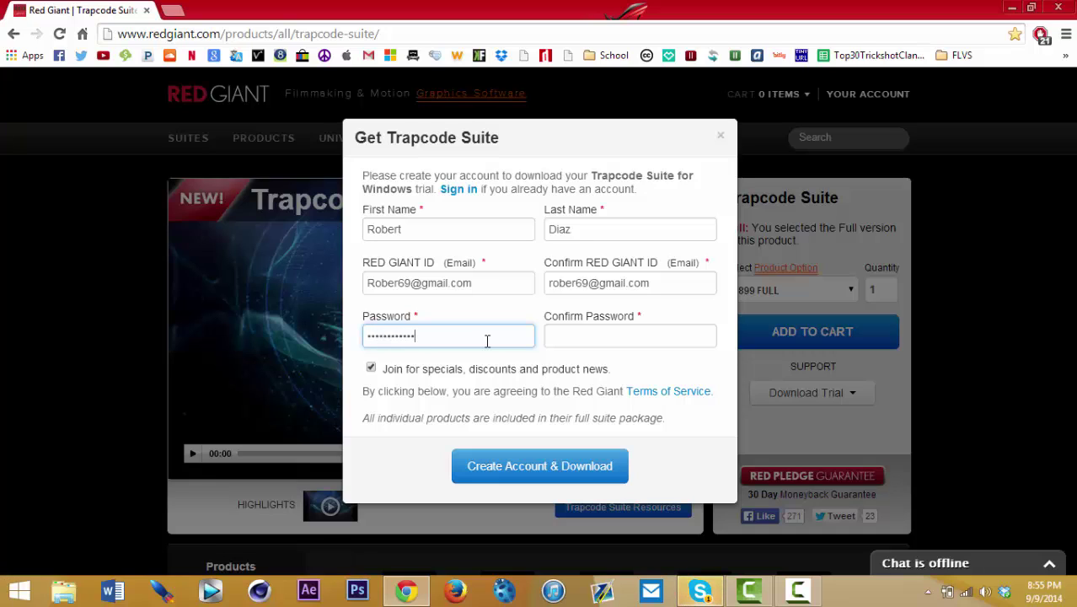
pyautogui.click(590, 330)
pyautogui.write('••••••••••••')
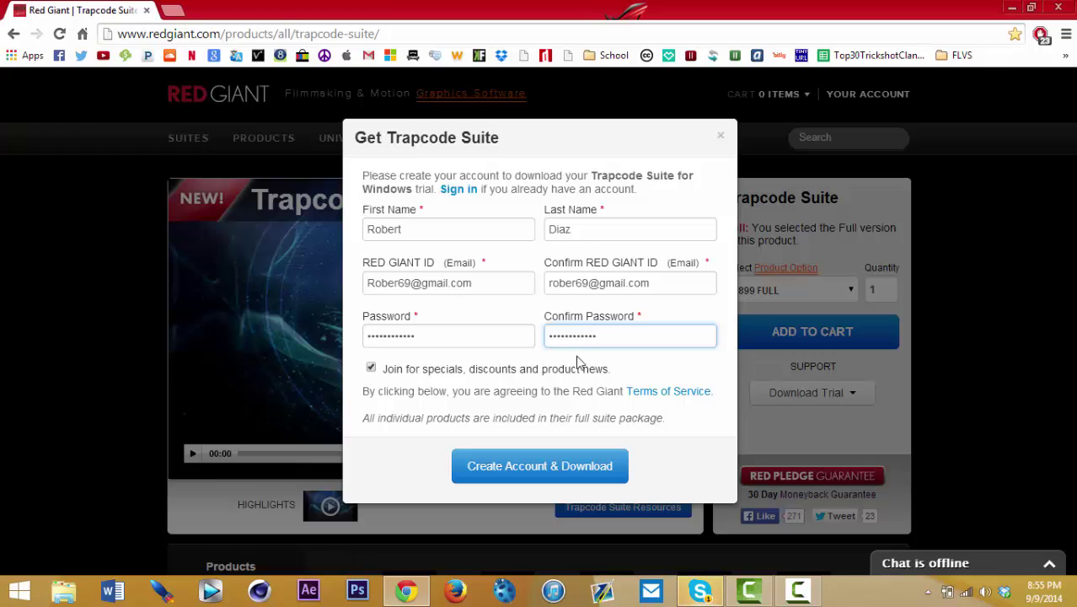
pyautogui.click(528, 463)
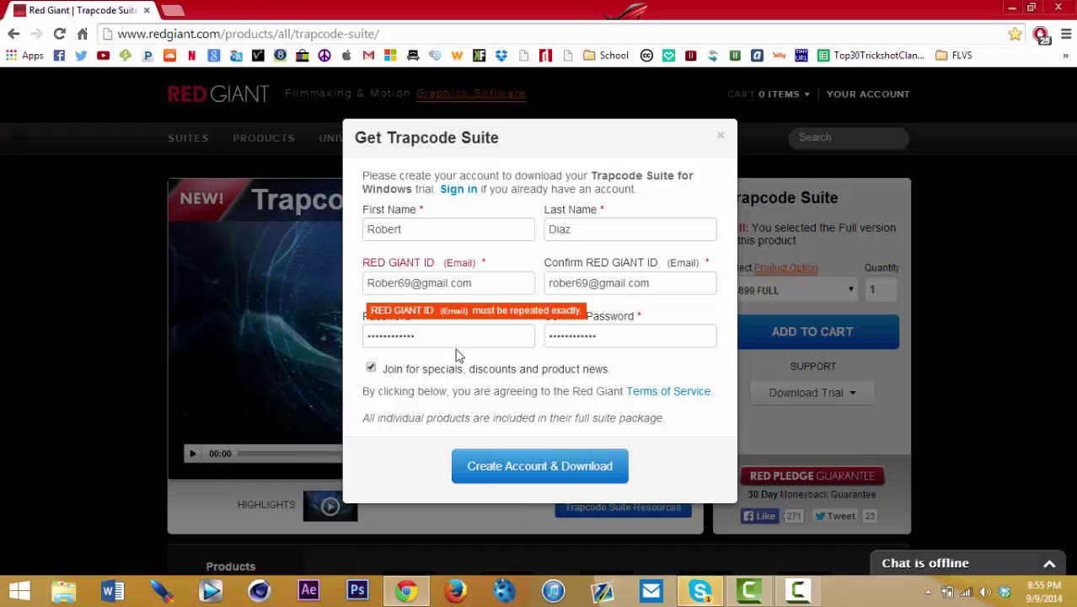
# Step: Fix the confirmation e-mail's capital first letter so both match, and resubmit the form
pyautogui.click(557, 467)
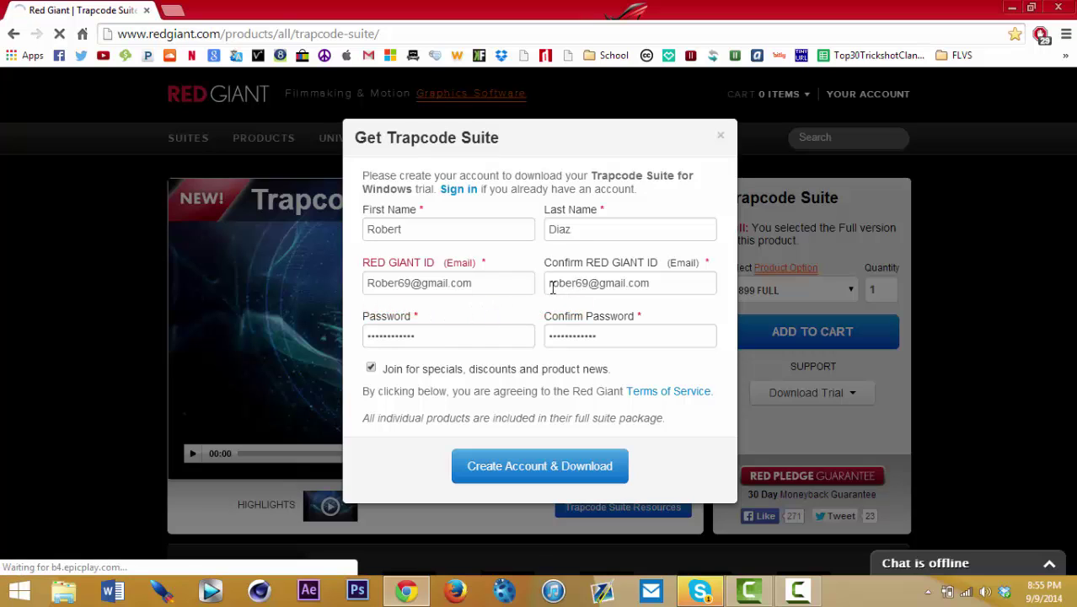
pyautogui.click(553, 286)
pyautogui.press('BackSpace')
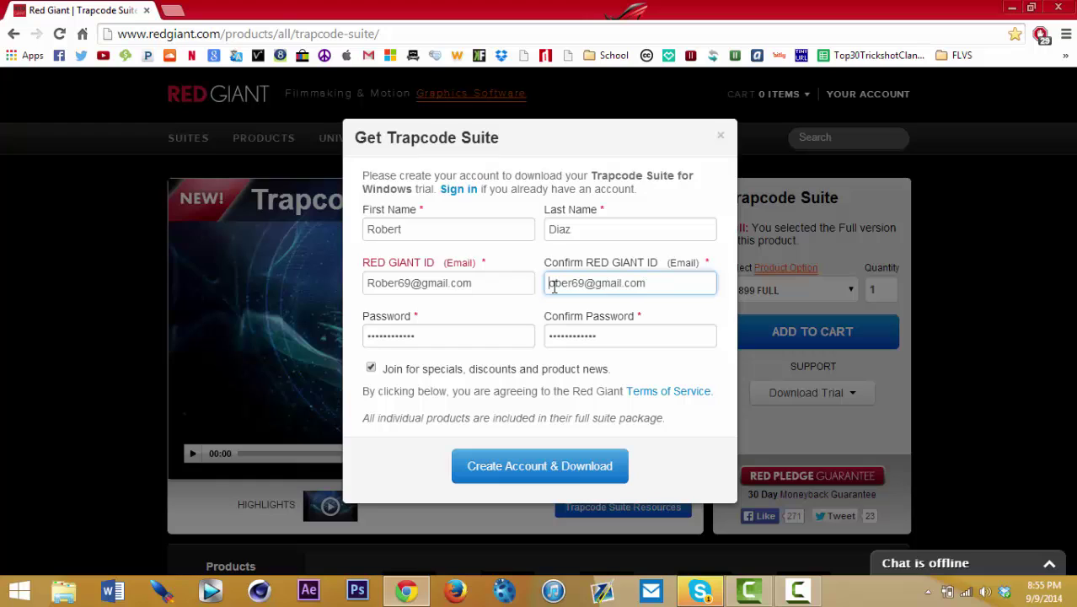
pyautogui.write('Ro')
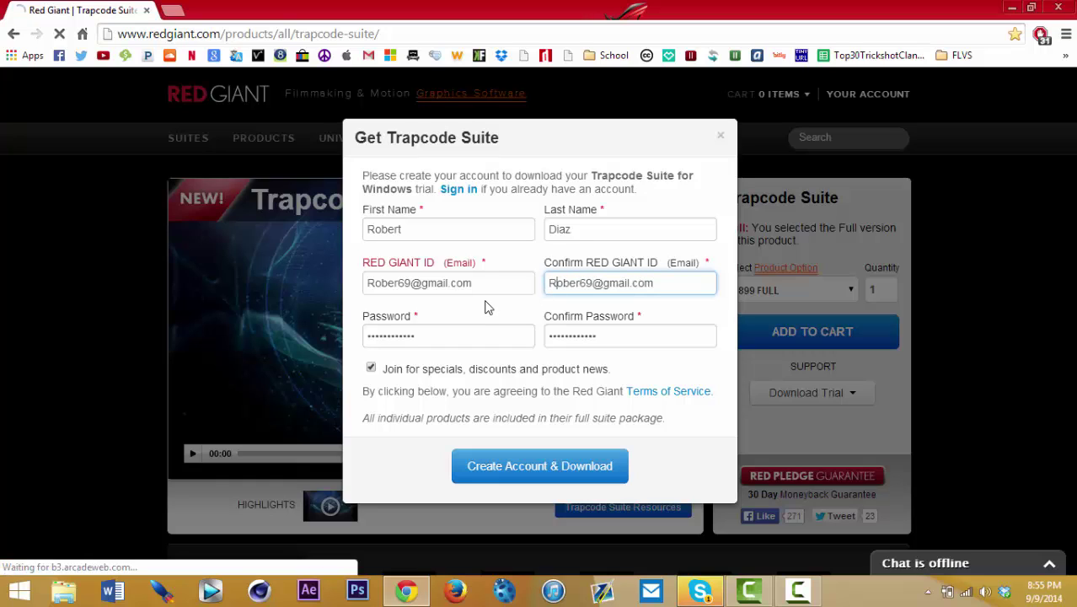
pyautogui.click(532, 464)
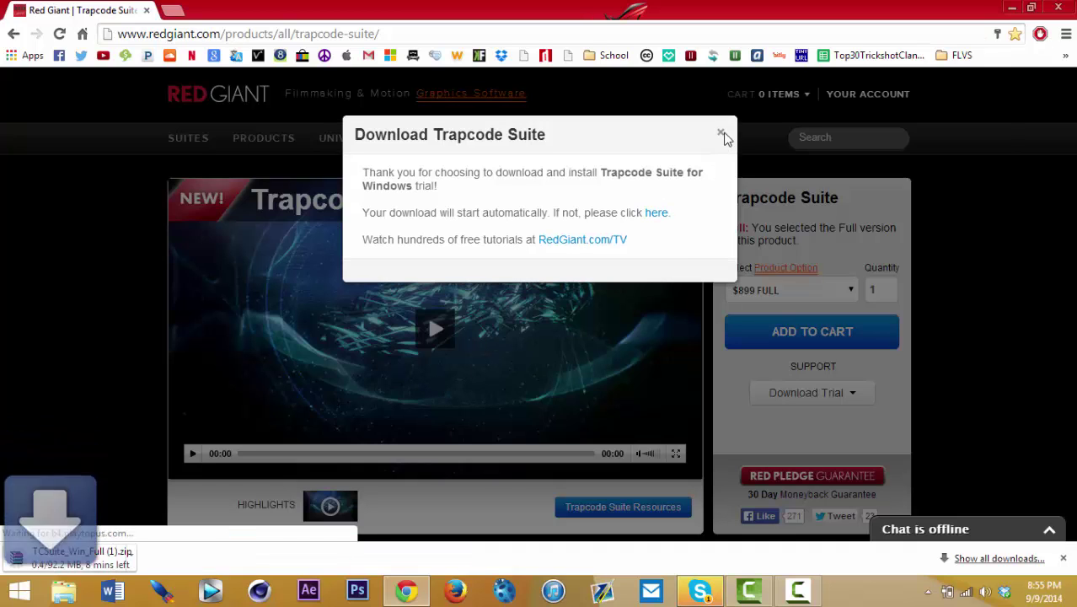
# Step: Never save the password for this site and dismiss the download message
pyautogui.click(980, 129)
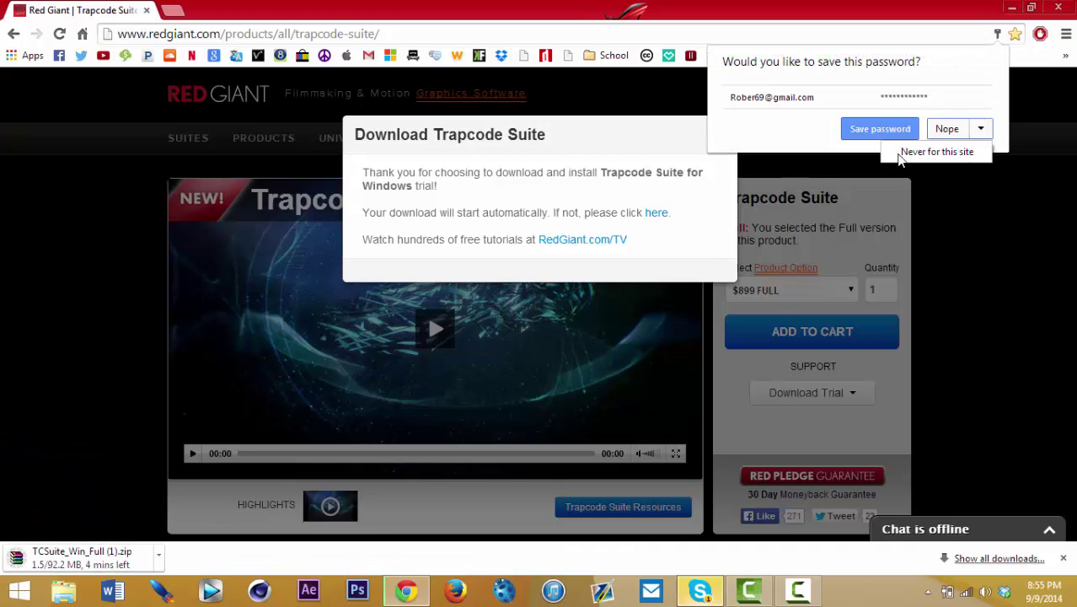
pyautogui.click(935, 152)
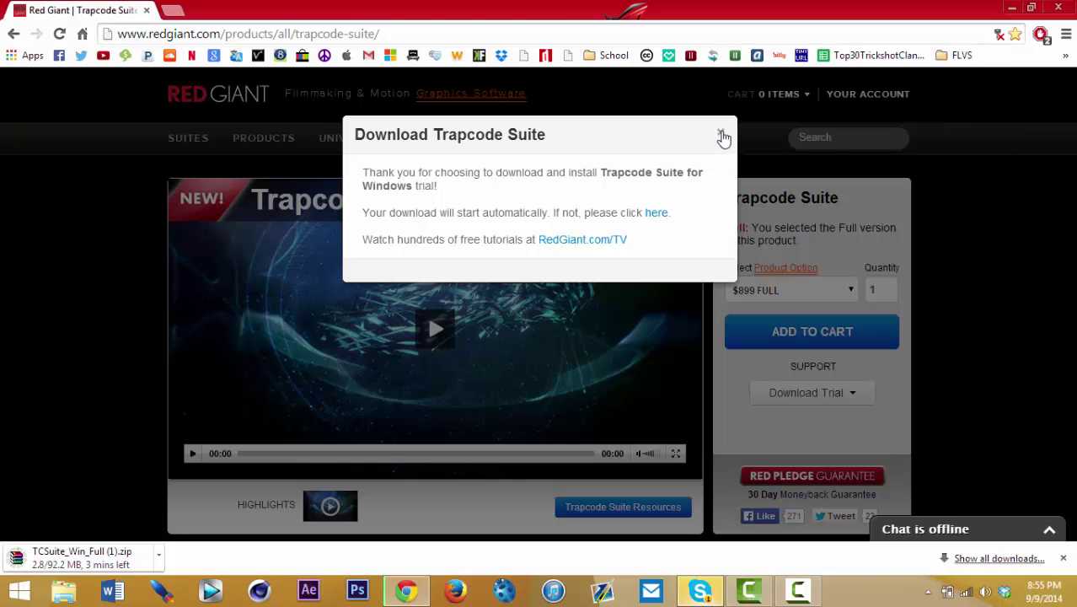
pyautogui.click(721, 132)
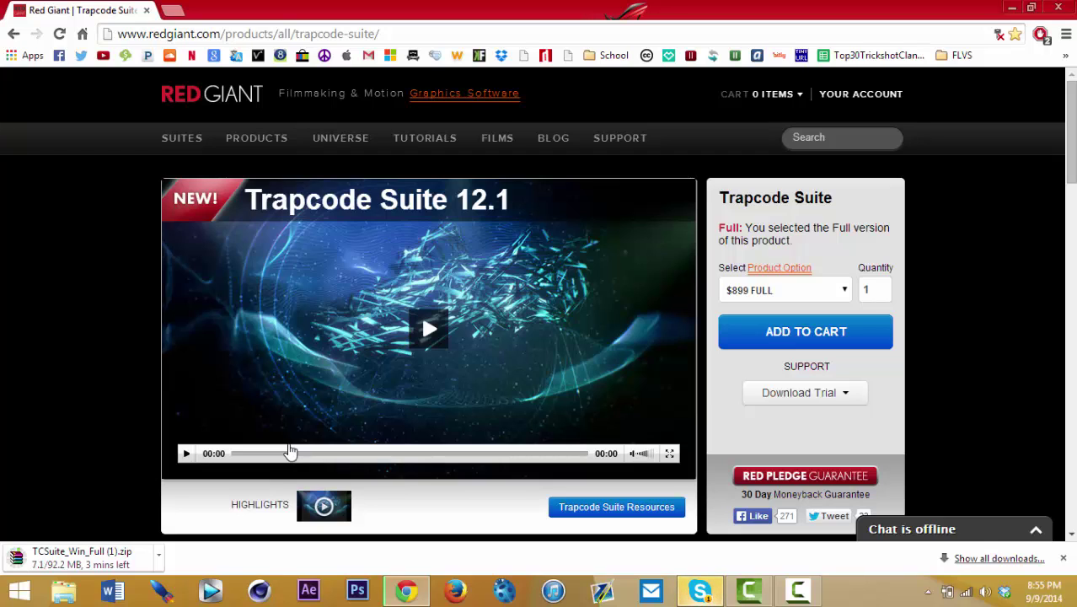
# Step: Open the finished TCSuite_Win_Full (1).zip download in WinRAR
pyautogui.click(798, 590)
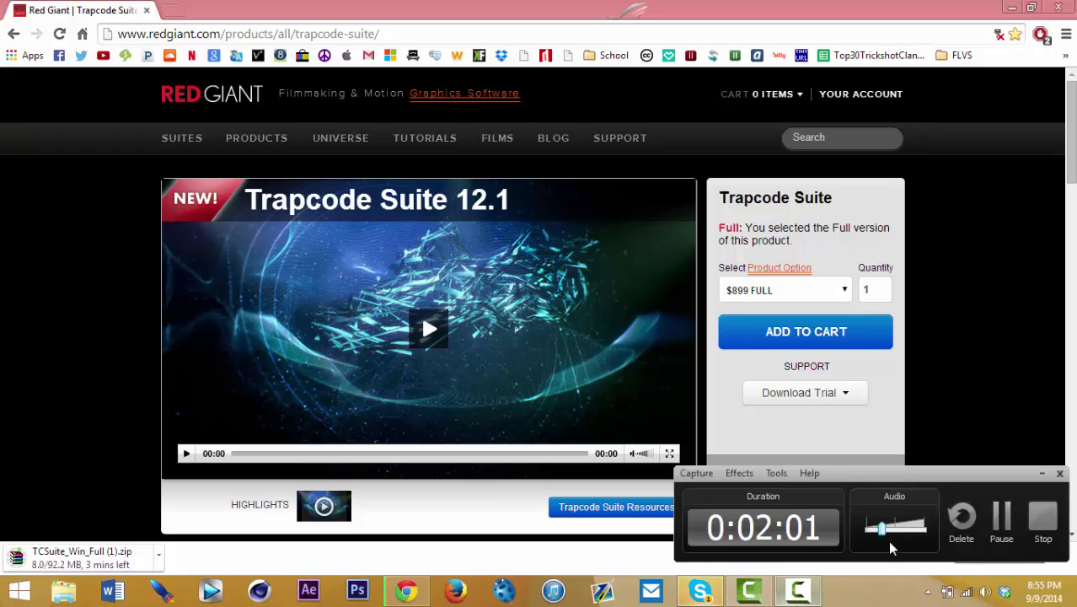
pyautogui.click(1001, 518)
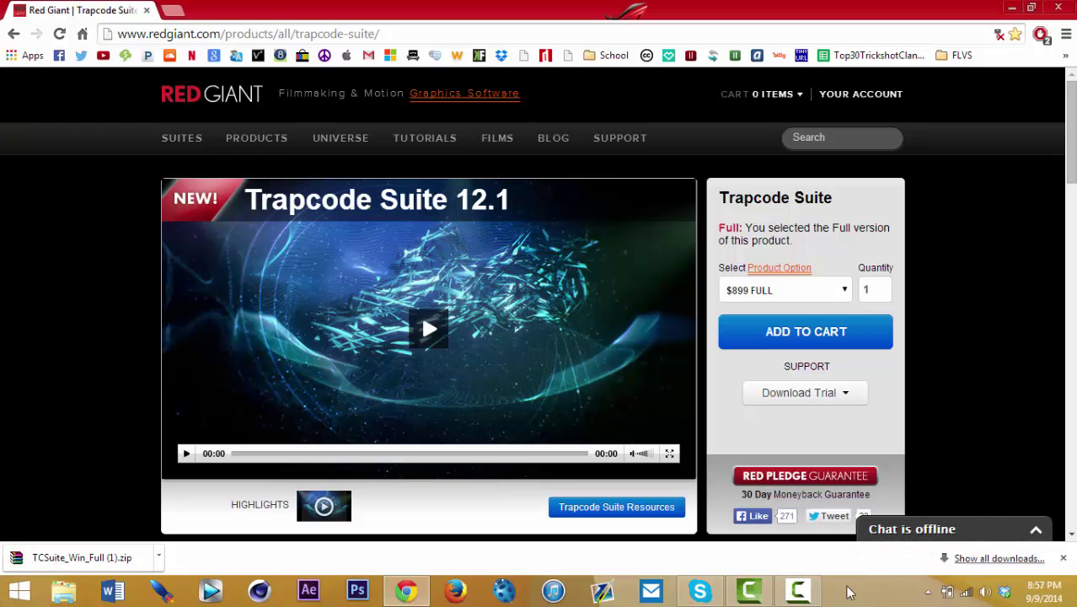
pyautogui.click(798, 592)
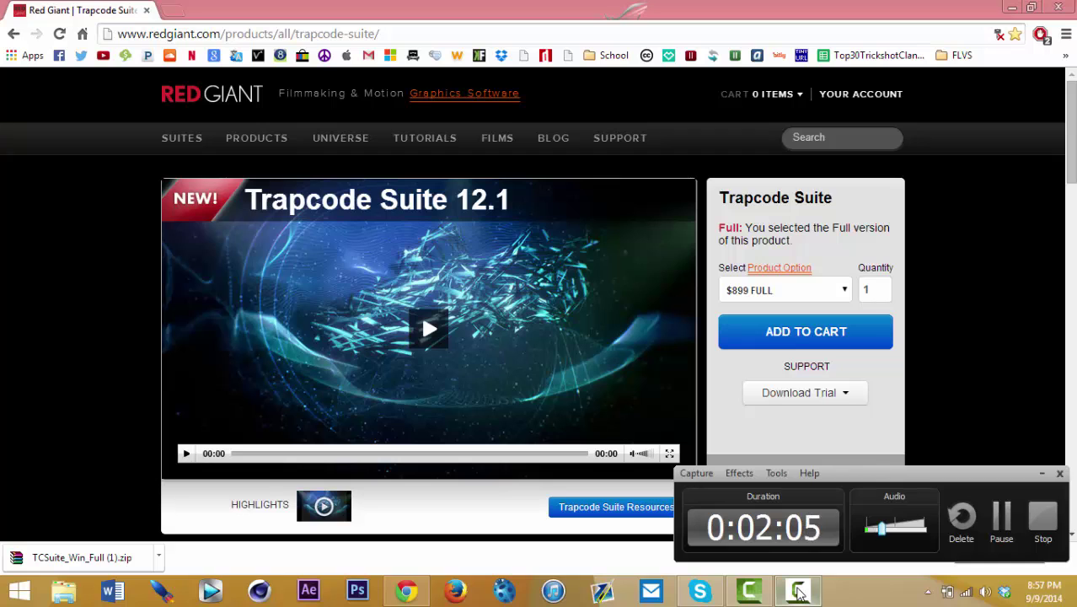
pyautogui.click(798, 593)
pyautogui.click(126, 556)
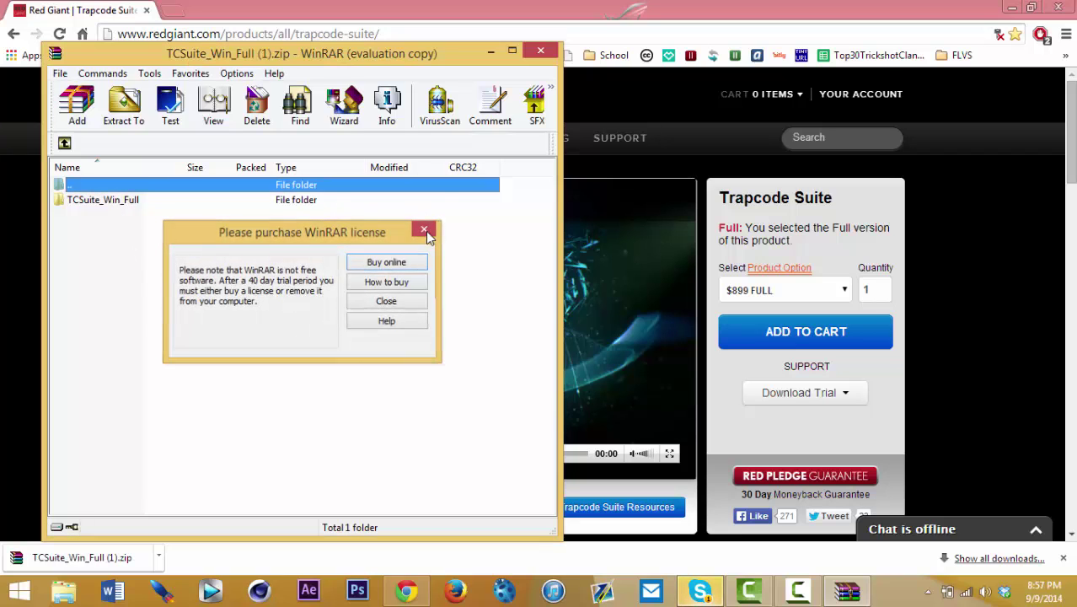
# Step: Dismiss the license reminder and extract the TCSuite_Win_Full folder to the Desktop
pyautogui.click(425, 228)
pyautogui.click(101, 201)
pyautogui.click(123, 106)
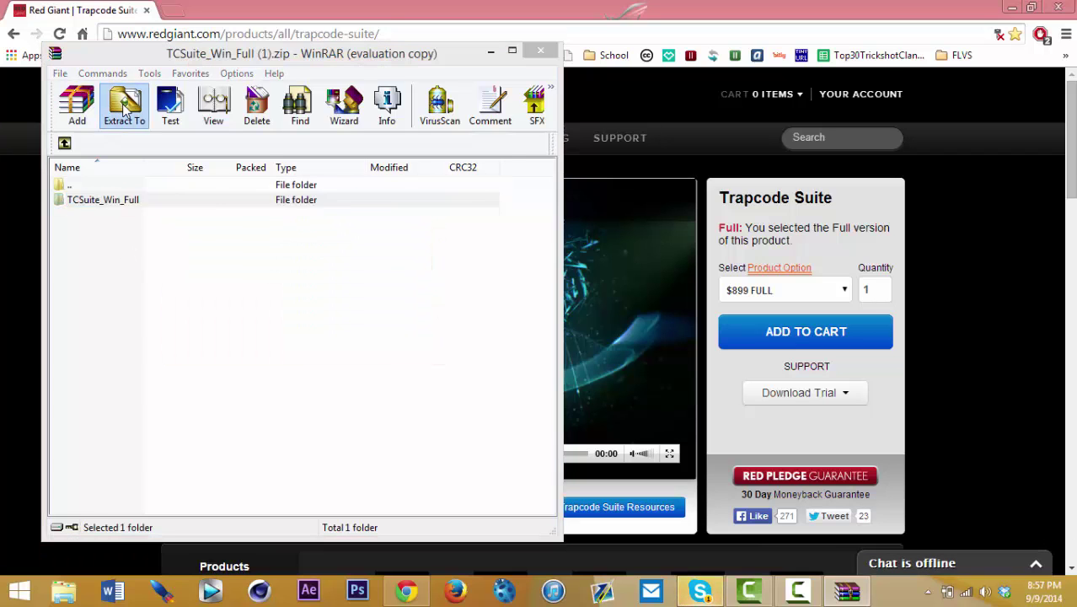
pyautogui.click(340, 205)
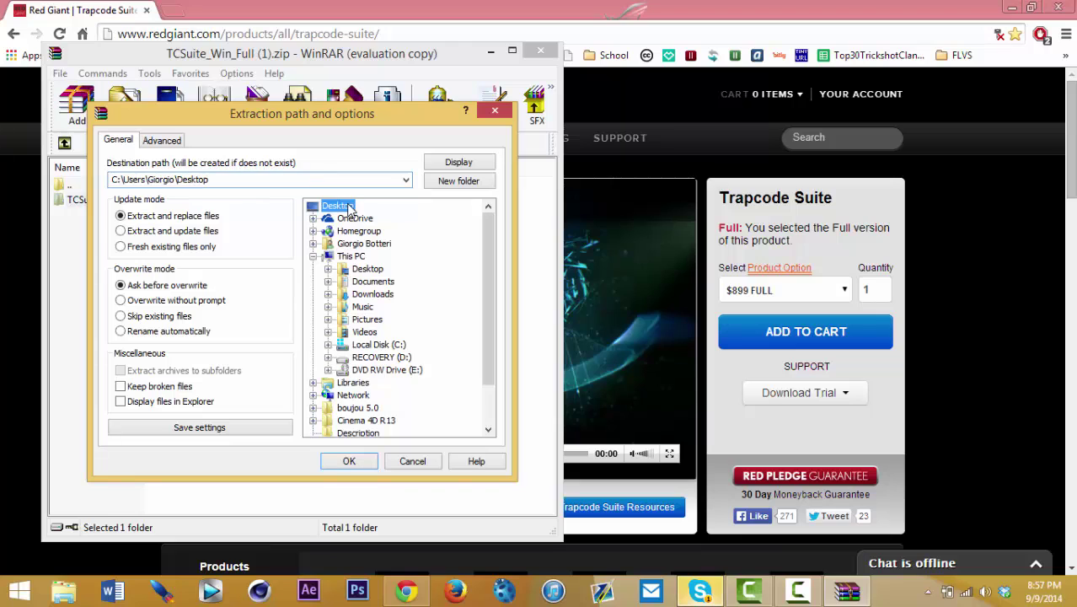
pyautogui.click(352, 460)
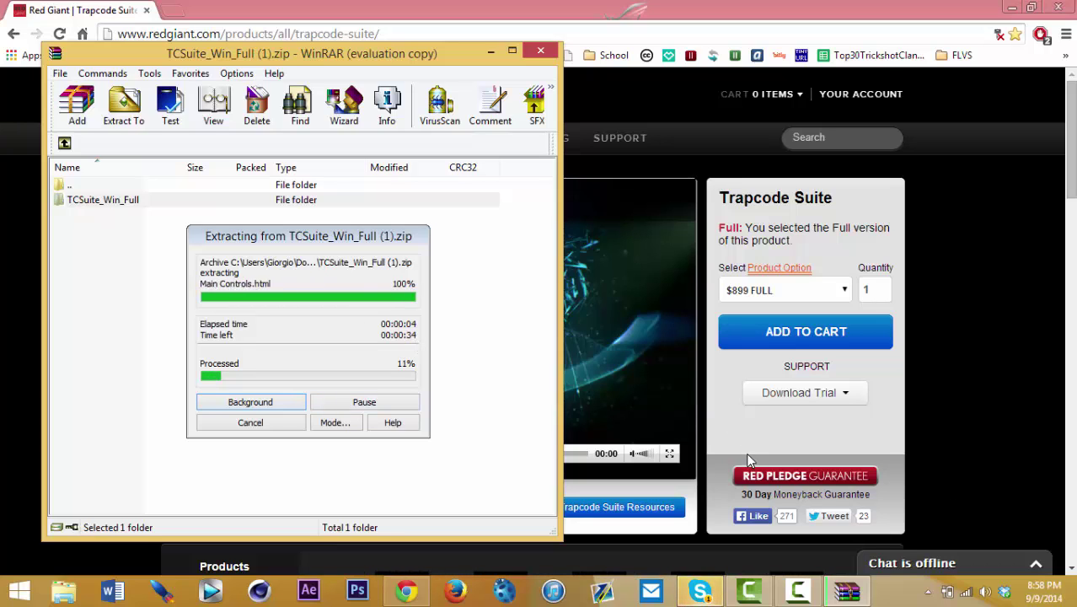
# Step: Close the WinRAR archive window
pyautogui.moveTo(748, 590)
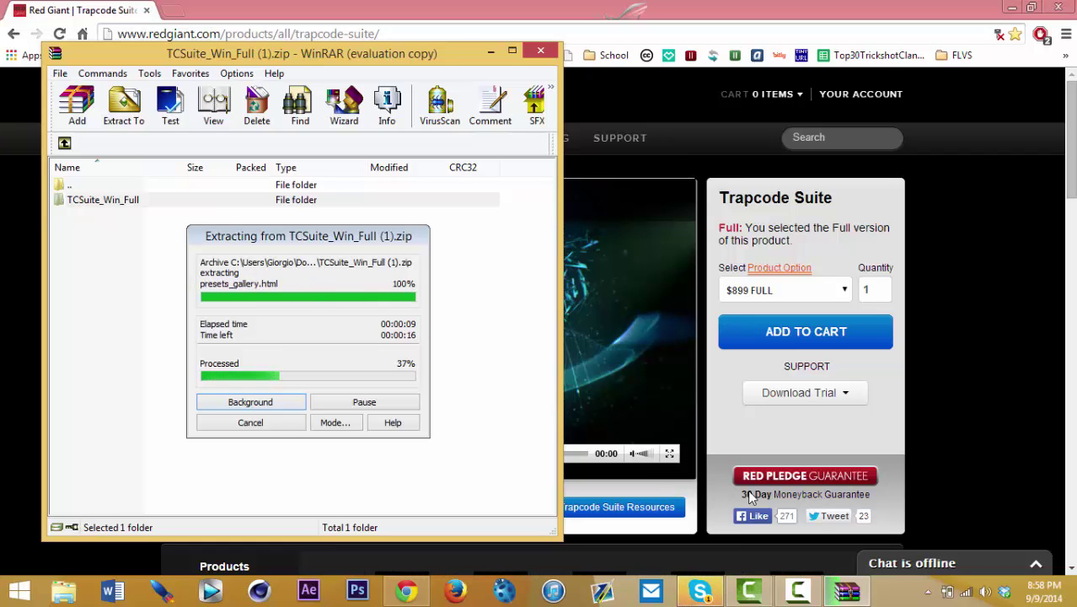
pyautogui.click(800, 592)
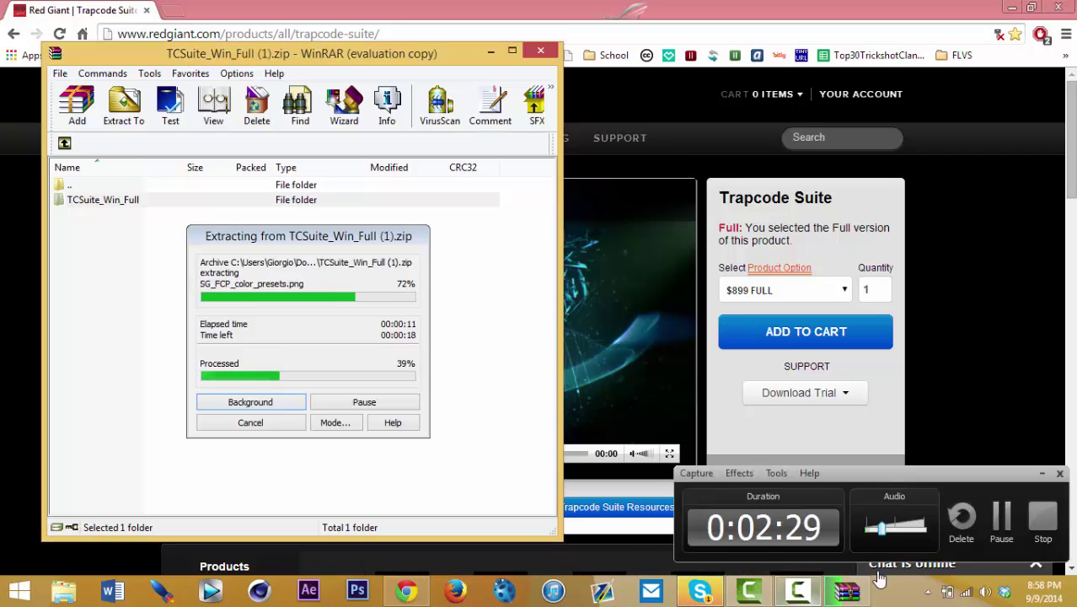
pyautogui.click(999, 525)
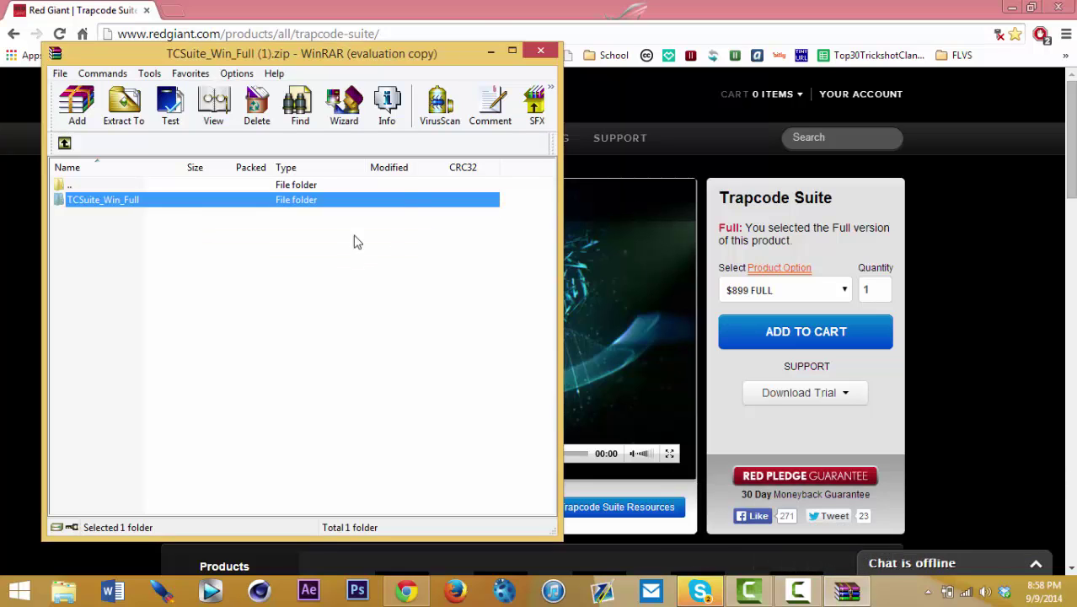
pyautogui.click(541, 51)
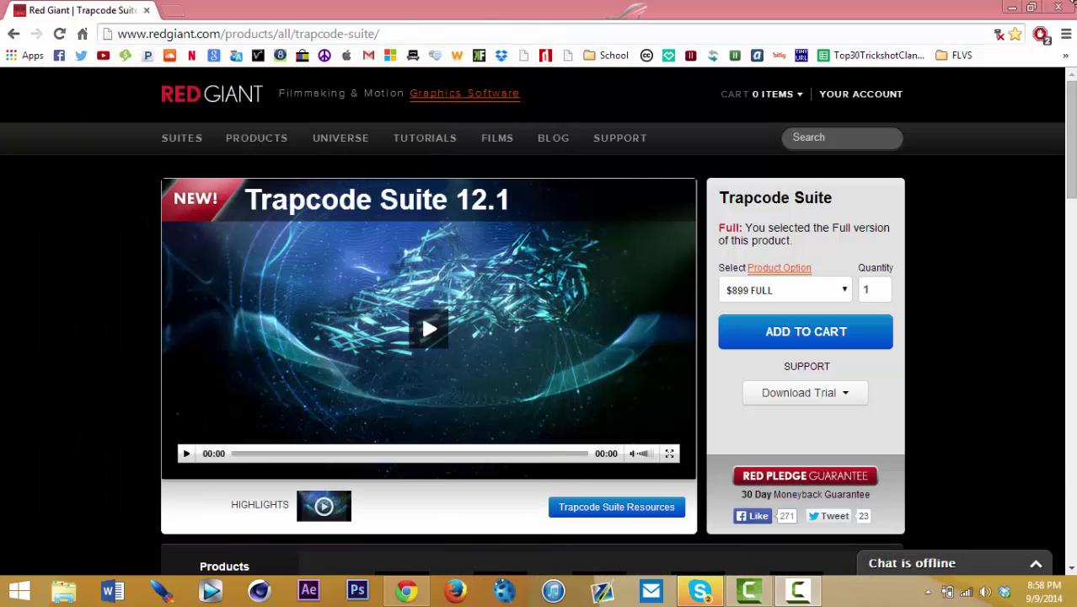
# Step: Close Chrome and Skype, relaunch Chrome, and show the overflow Tutorial Links bookmarks
pyautogui.click(1060, 8)
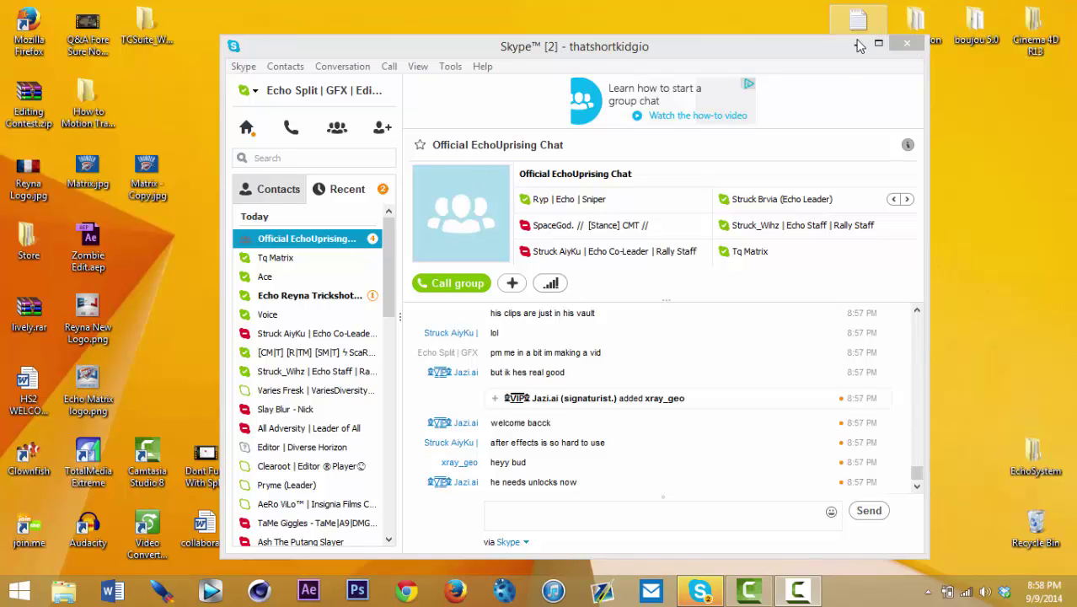
pyautogui.click(907, 43)
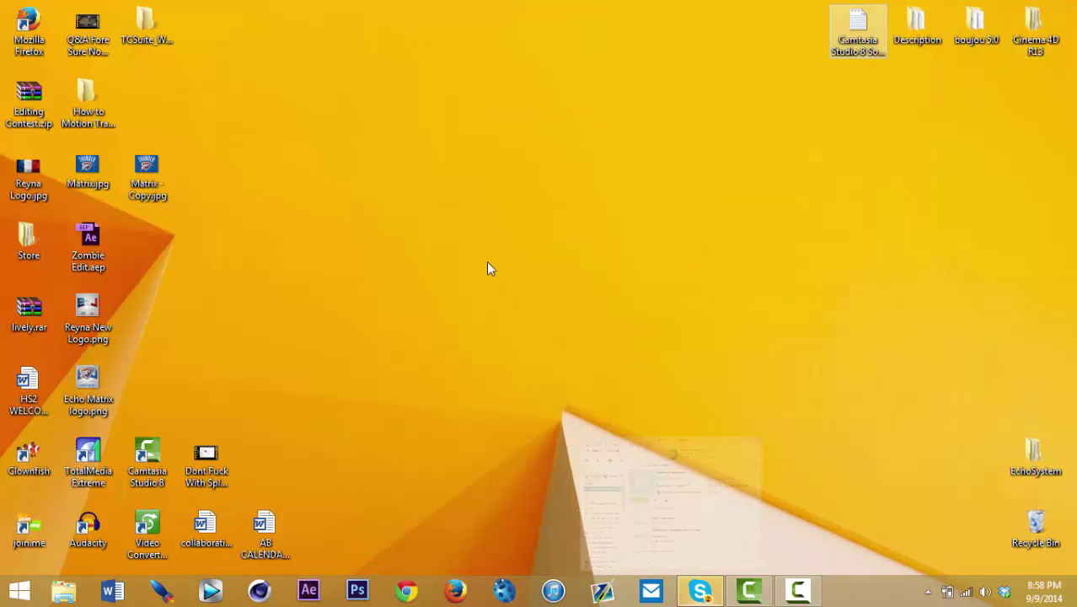
pyautogui.click(406, 590)
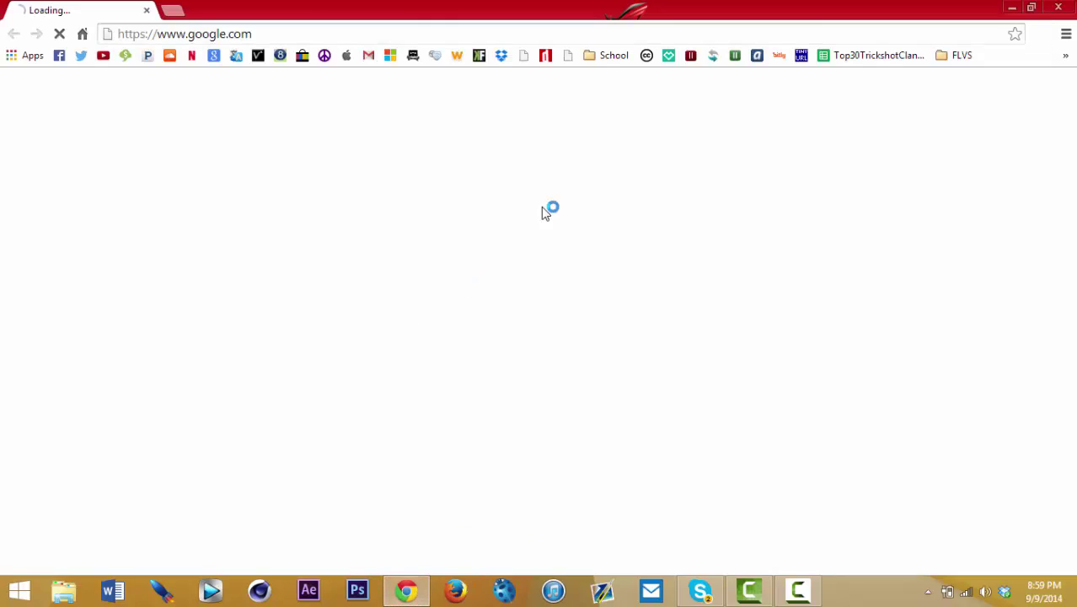
pyautogui.click(1065, 55)
pyautogui.moveTo(1023, 76)
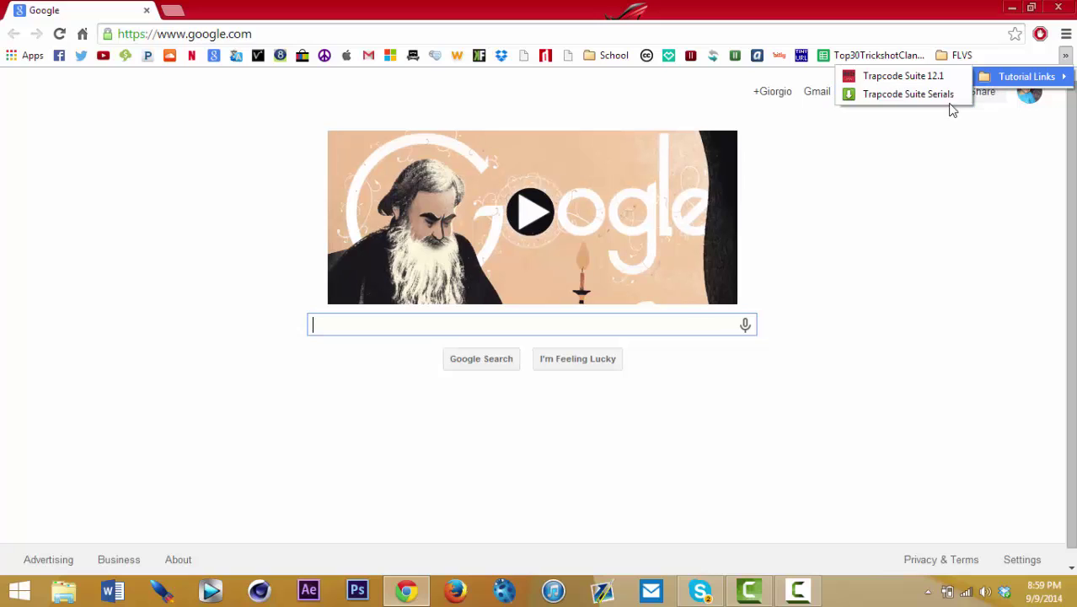
# Step: Download Trapcode Suite Serials.txt from MediaFire via its bookmark, then restore down Chrome
pyautogui.click(1064, 55)
pyautogui.moveTo(1024, 77)
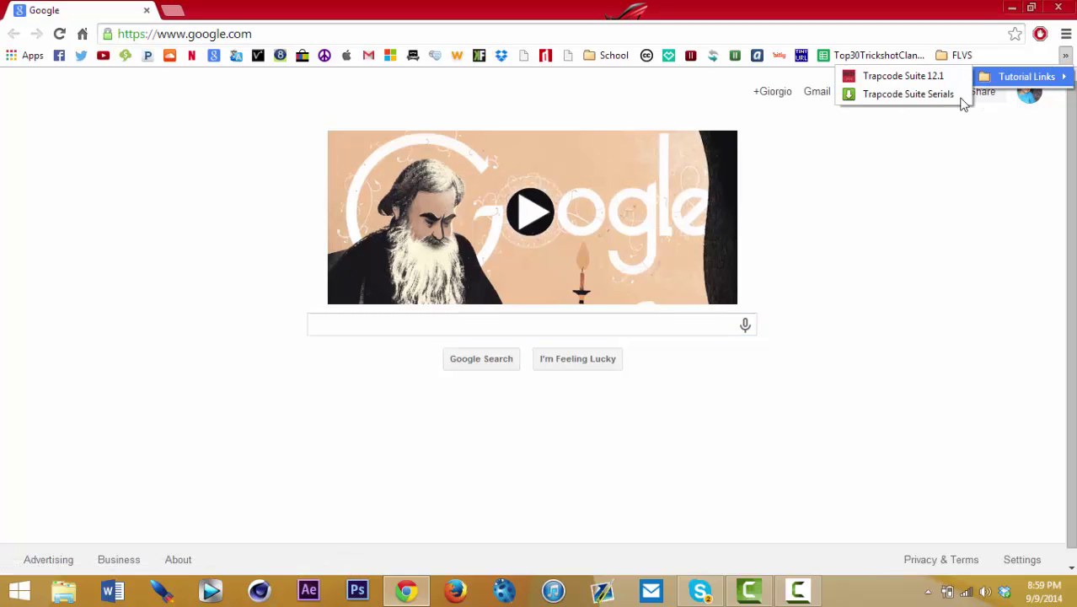
pyautogui.click(952, 95)
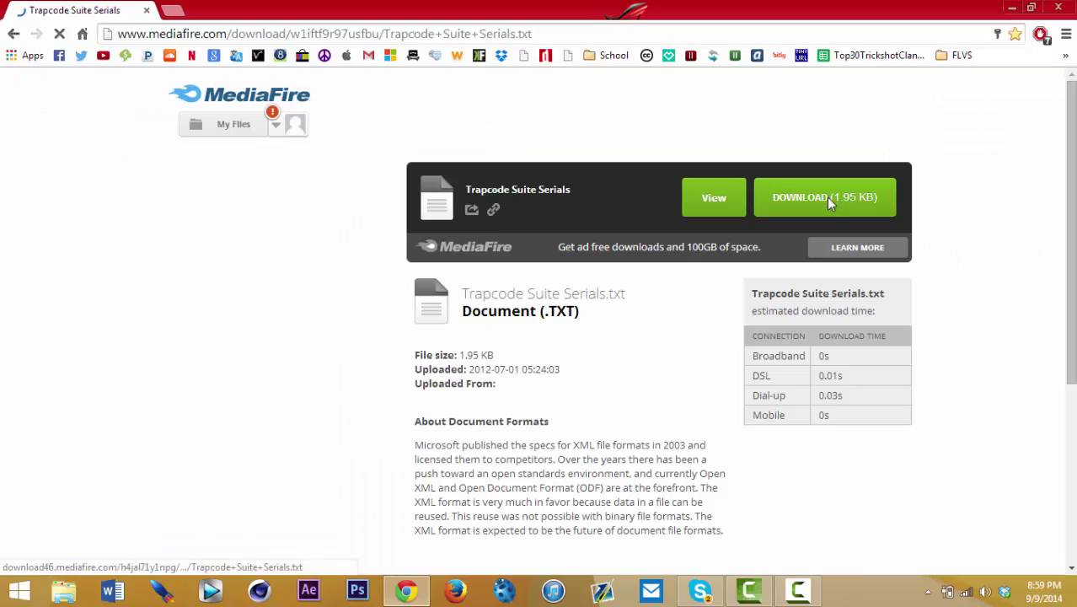
pyautogui.click(826, 197)
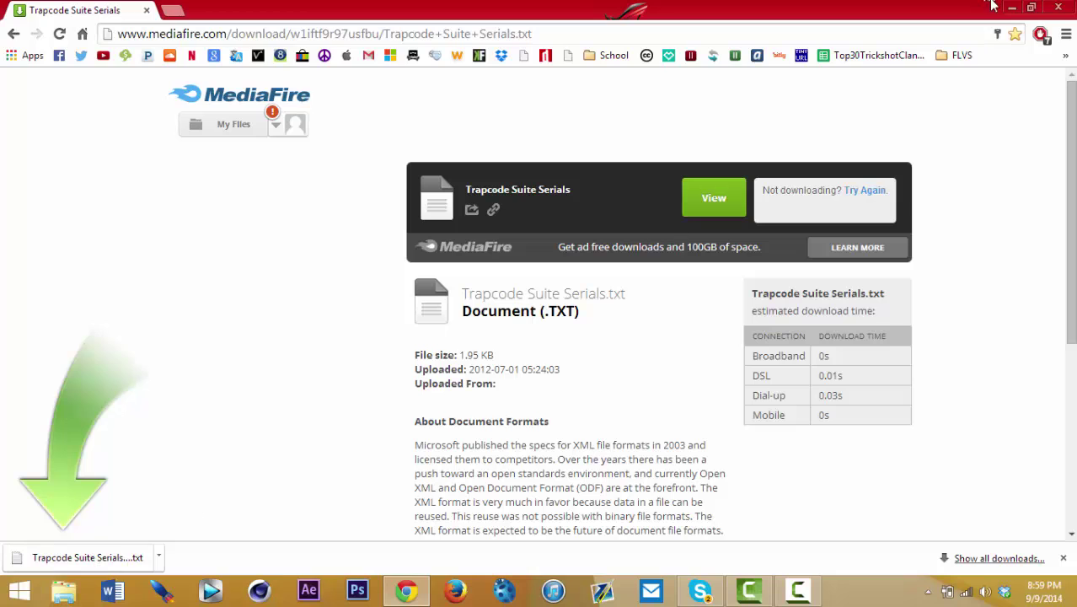
pyautogui.click(1030, 7)
# Step: Put the serials file on the desktop beside the TCSuite_Win_Full folder and close Chrome
pyautogui.moveTo(309, 542); pyautogui.dragTo(93, 392)
pyautogui.click(966, 39)
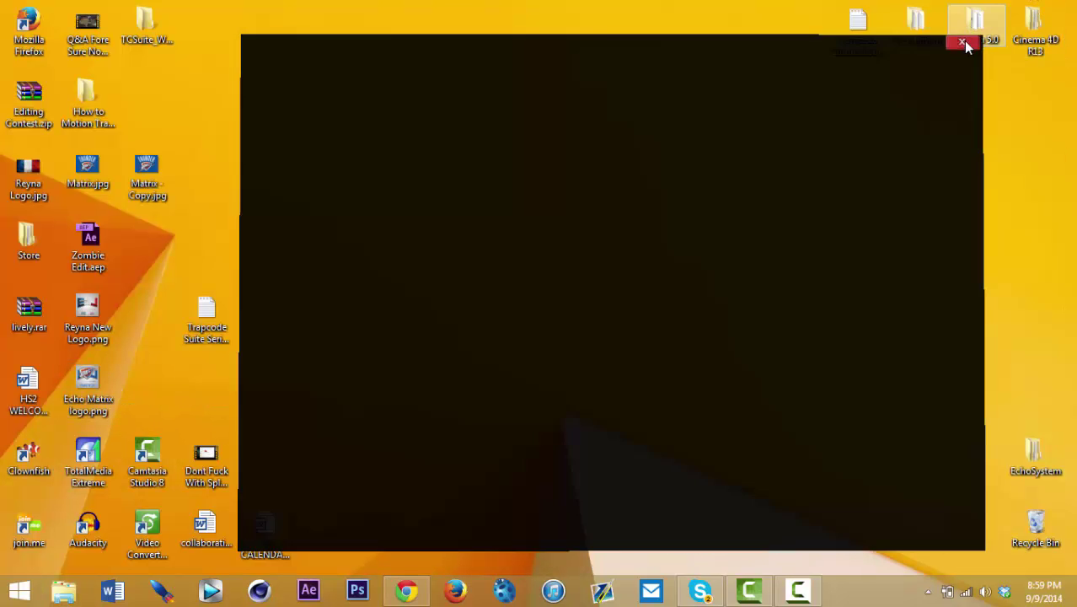
pyautogui.moveTo(207, 313); pyautogui.dragTo(326, 319)
pyautogui.moveTo(153, 34); pyautogui.dragTo(422, 329)
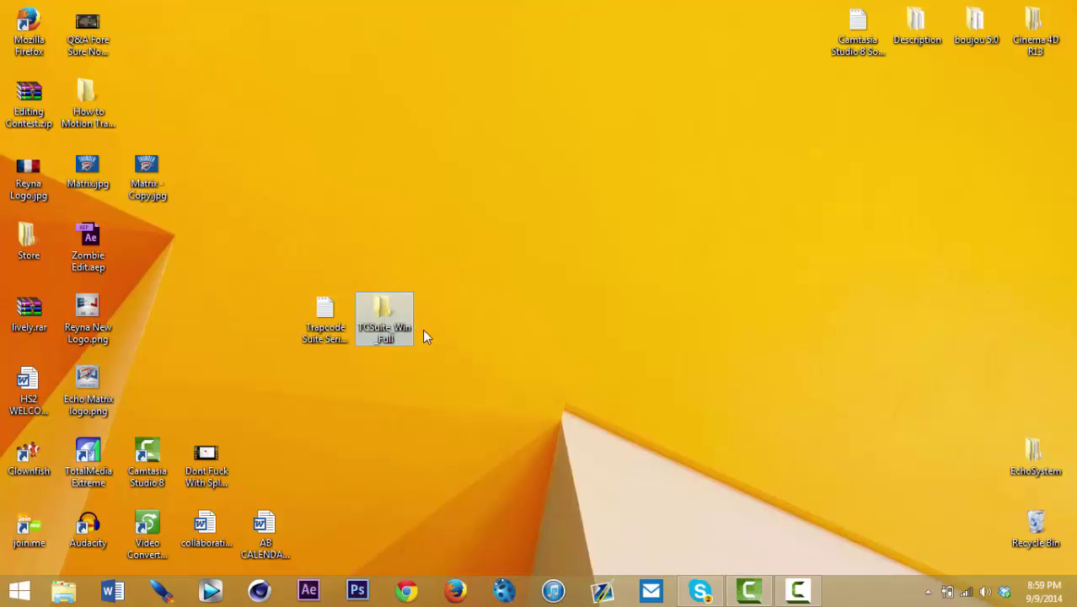
# Step: Launch Trapcode Suite 12.1.5 64-bit.exe from the TCSuite_Win_Full folder
pyautogui.doubleClick(379, 324)
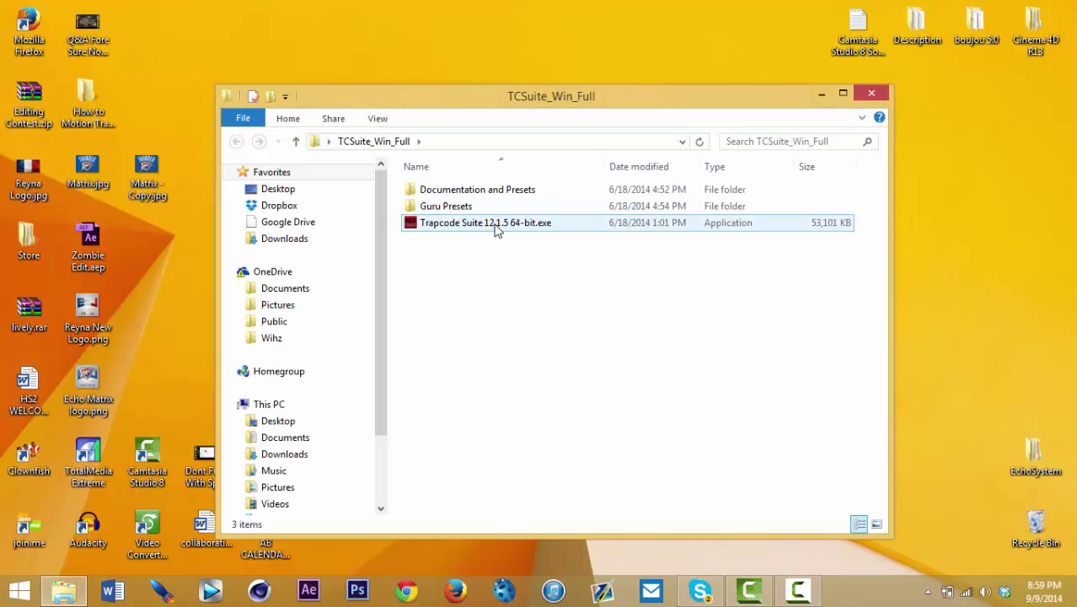
pyautogui.click(497, 229)
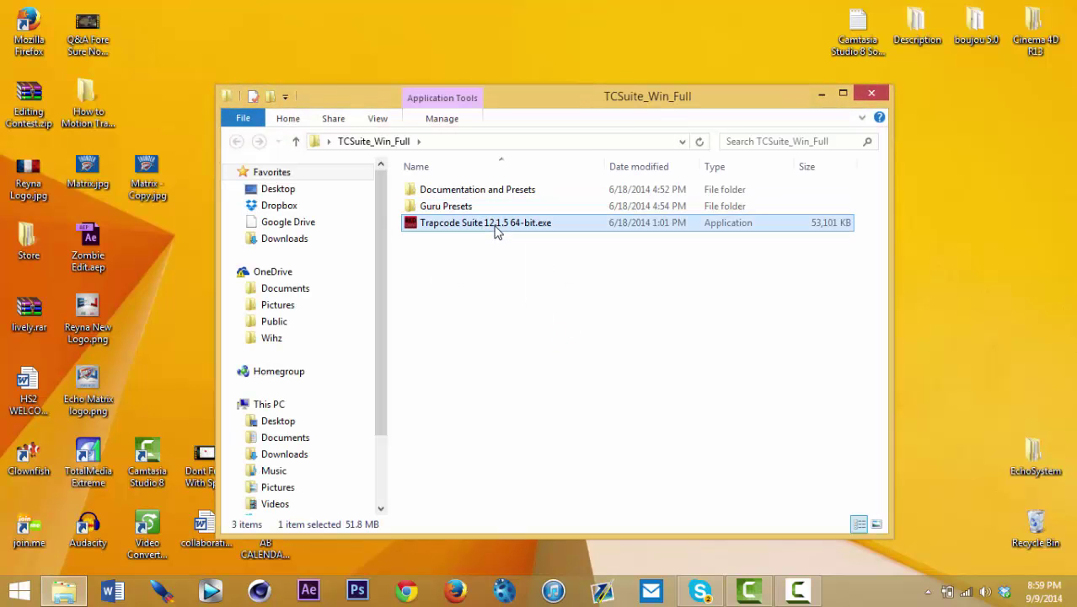
pyautogui.doubleClick(495, 224)
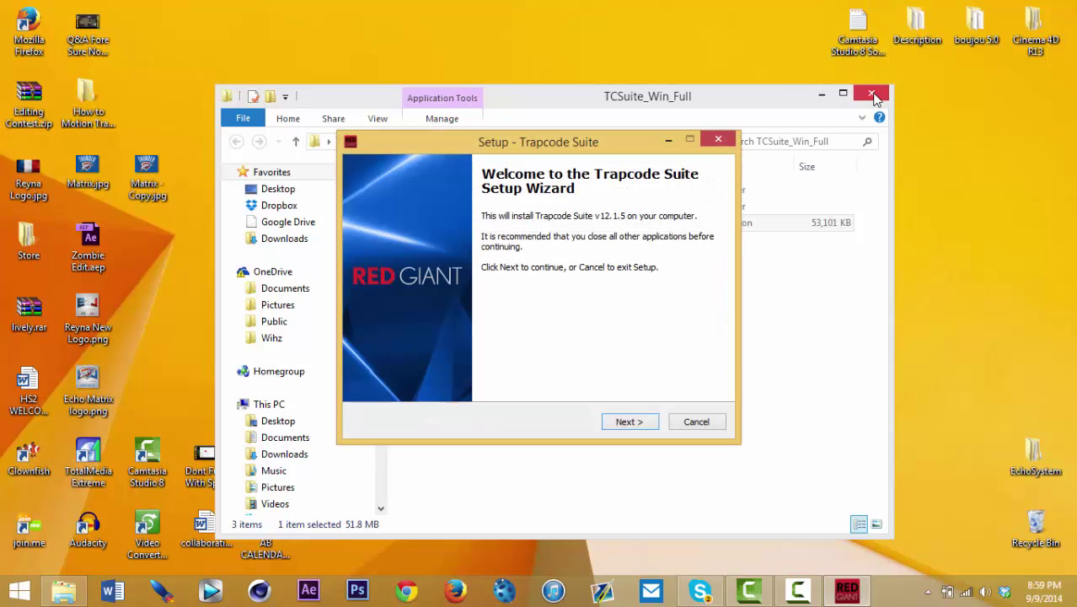
# Step: Pass the welcome page and toggle Horizon, Echospace and SoundKeys off and back on
pyautogui.click(872, 95)
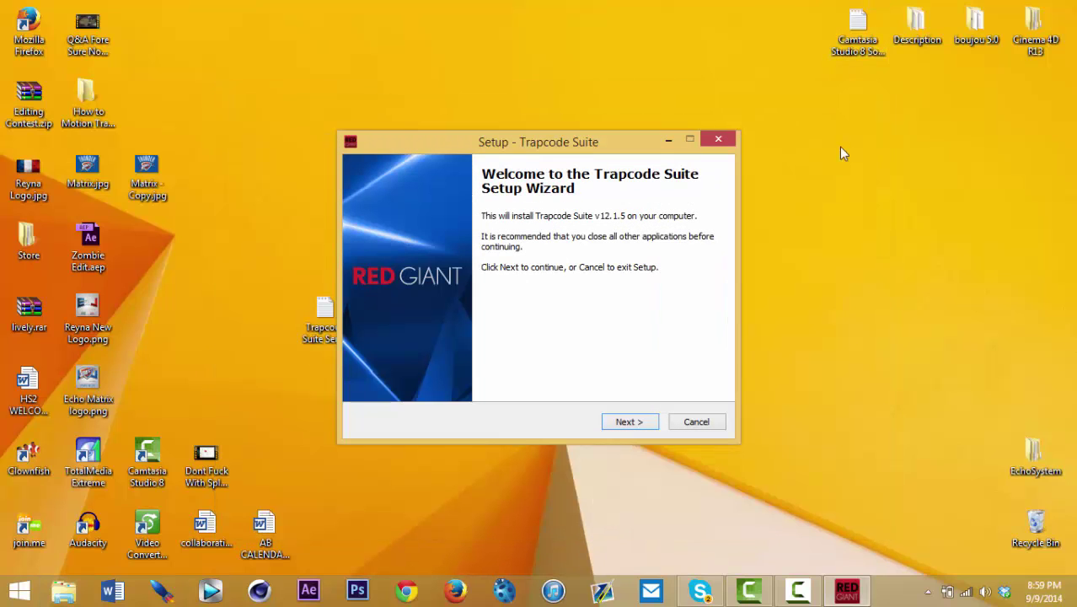
pyautogui.click(633, 424)
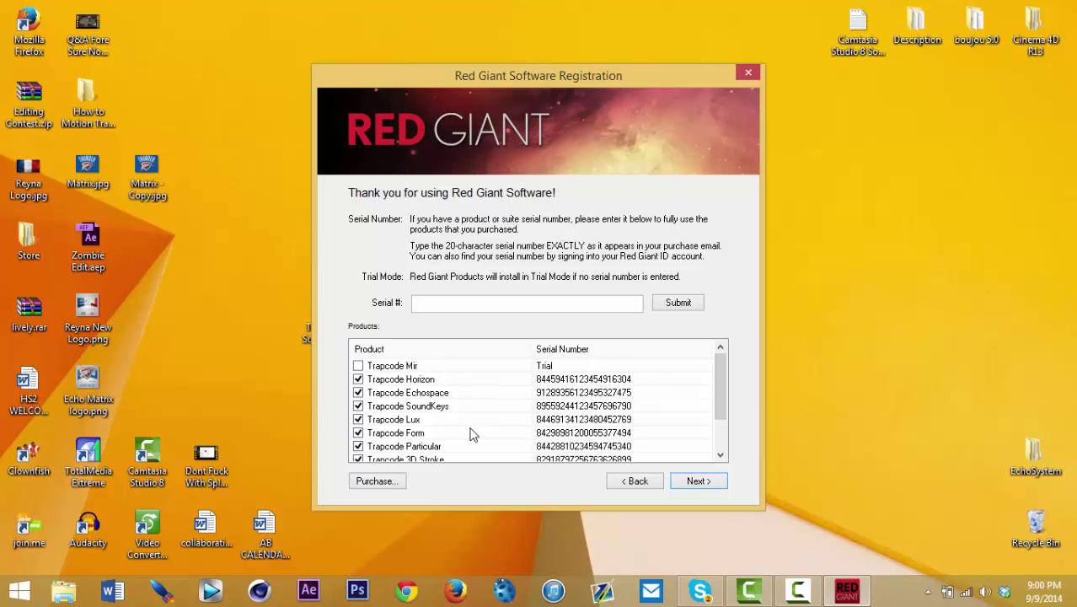
pyautogui.click(358, 379)
pyautogui.click(358, 393)
pyautogui.click(358, 406)
pyautogui.click(358, 393)
pyautogui.click(359, 379)
pyautogui.click(365, 365)
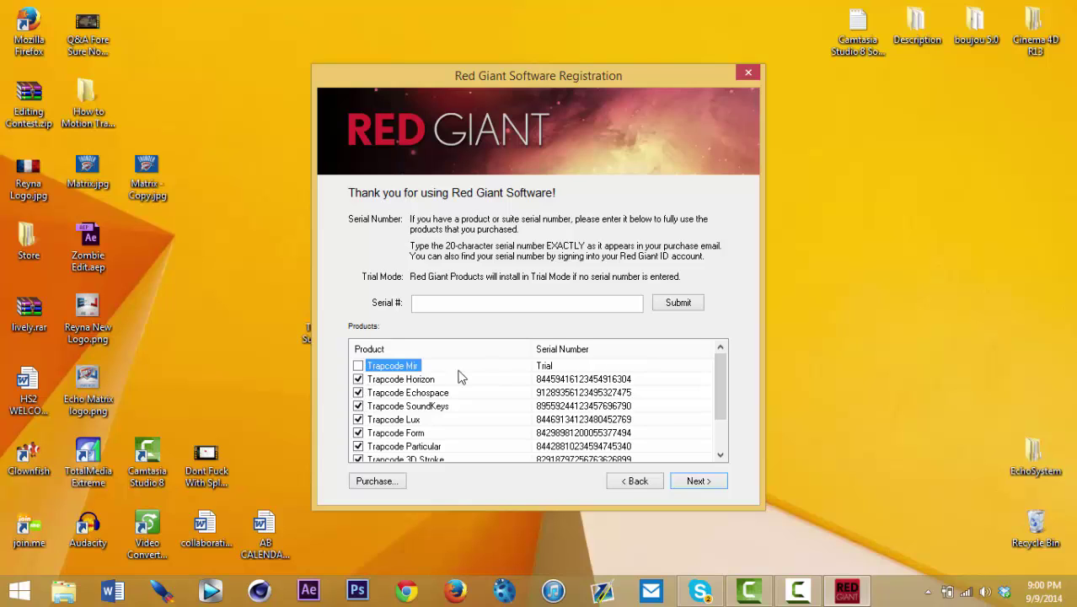
# Step: Scroll the product list, nudge the setup window right, and select the serials file
pyautogui.moveTo(720, 384); pyautogui.dragTo(706, 418)
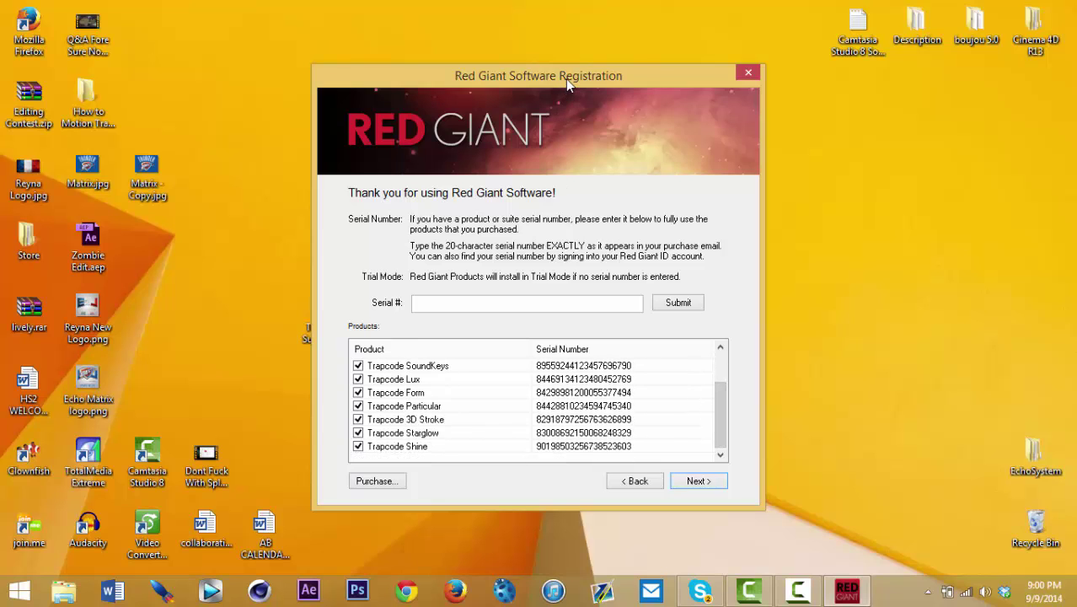
pyautogui.moveTo(566, 77); pyautogui.dragTo(590, 95)
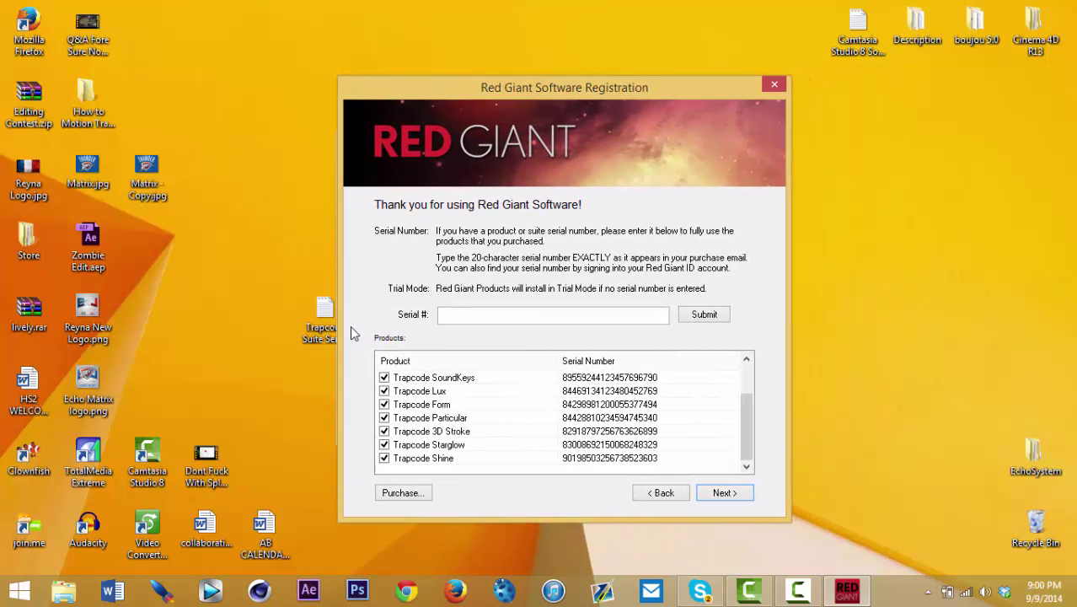
pyautogui.click(330, 310)
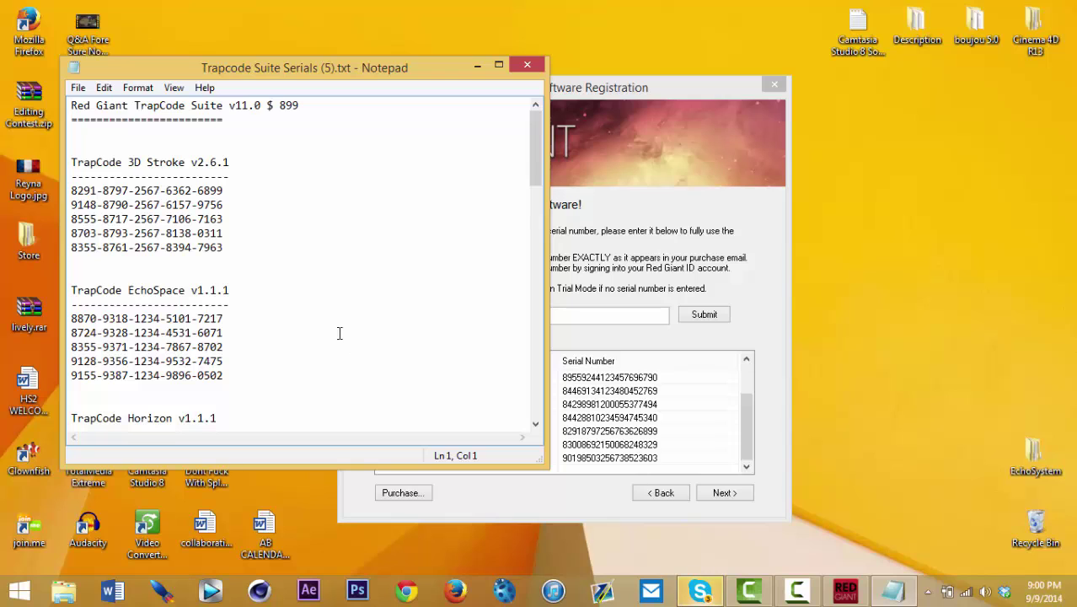
# Step: Untick Trapcode Horizon in the registration product list after scrolling the serials file
pyautogui.scroll(-2, 299, 290)
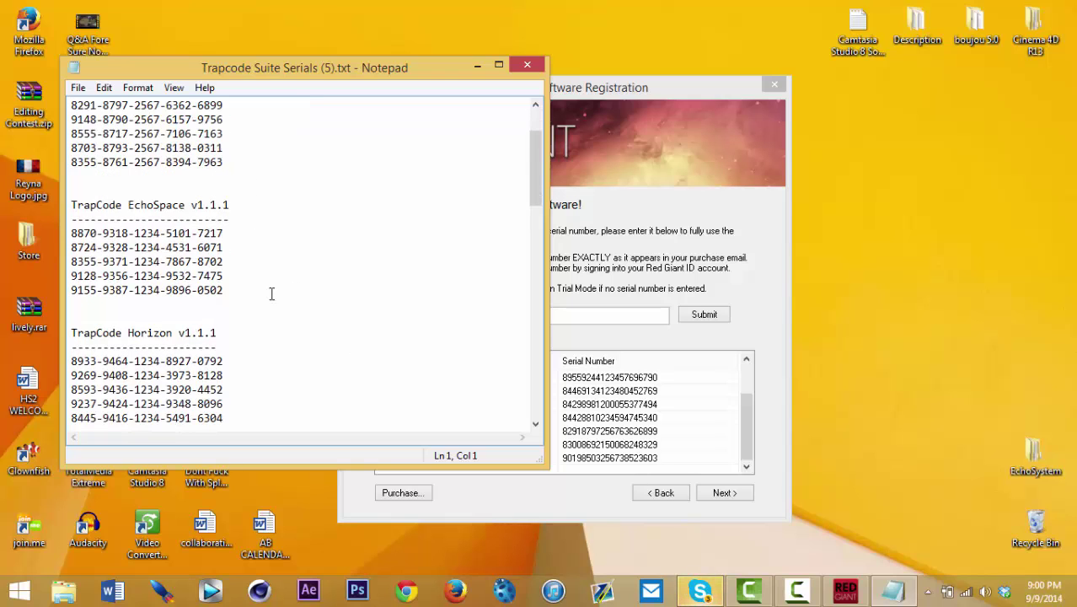
pyautogui.scroll(-3, 255, 261)
pyautogui.scroll(-4, 218, 251)
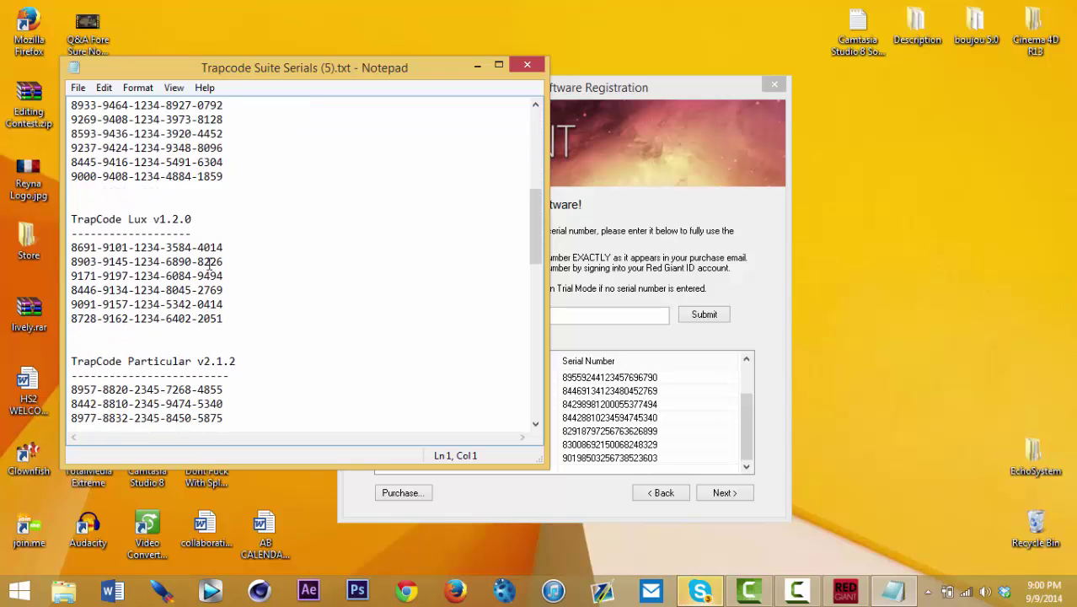
pyautogui.scroll(-12, 184, 302)
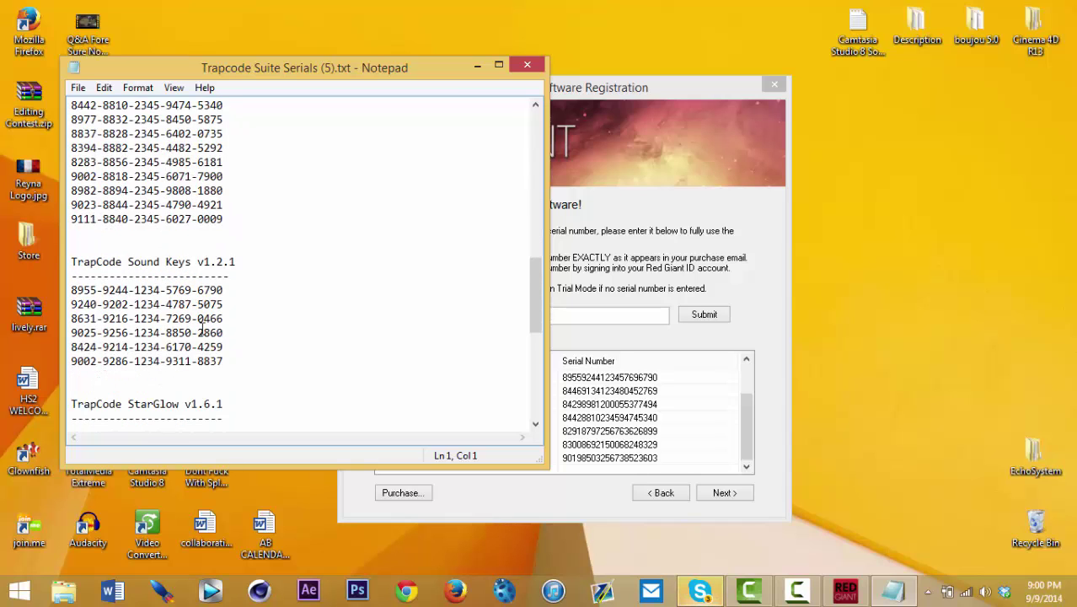
pyautogui.scroll(-3, 177, 316)
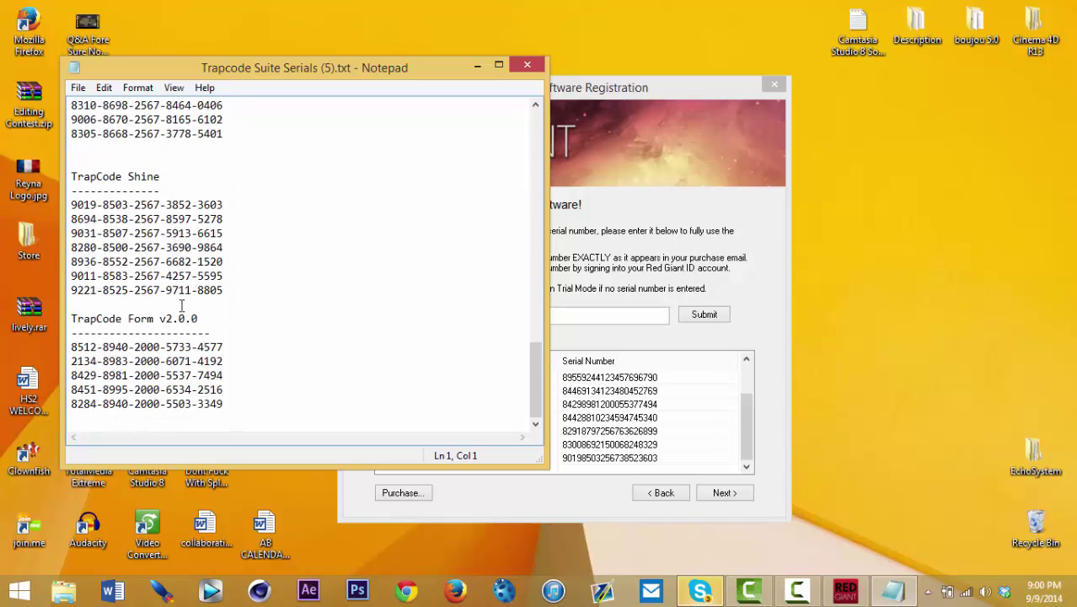
pyautogui.hotkey('alt', 'Tab')
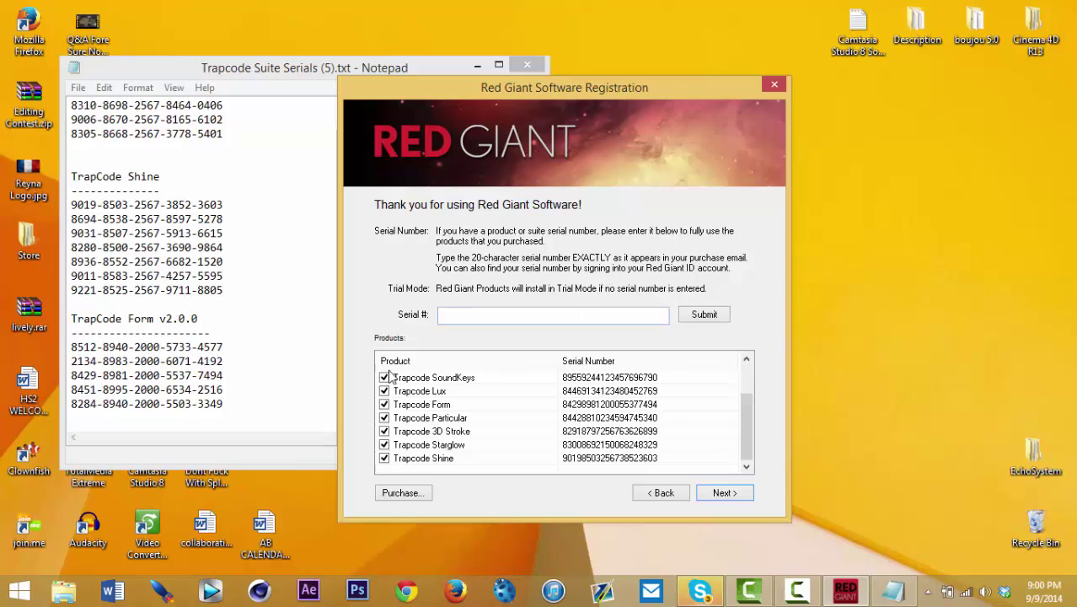
pyautogui.scroll(2, 391, 376)
pyautogui.click(385, 376)
pyautogui.click(384, 392)
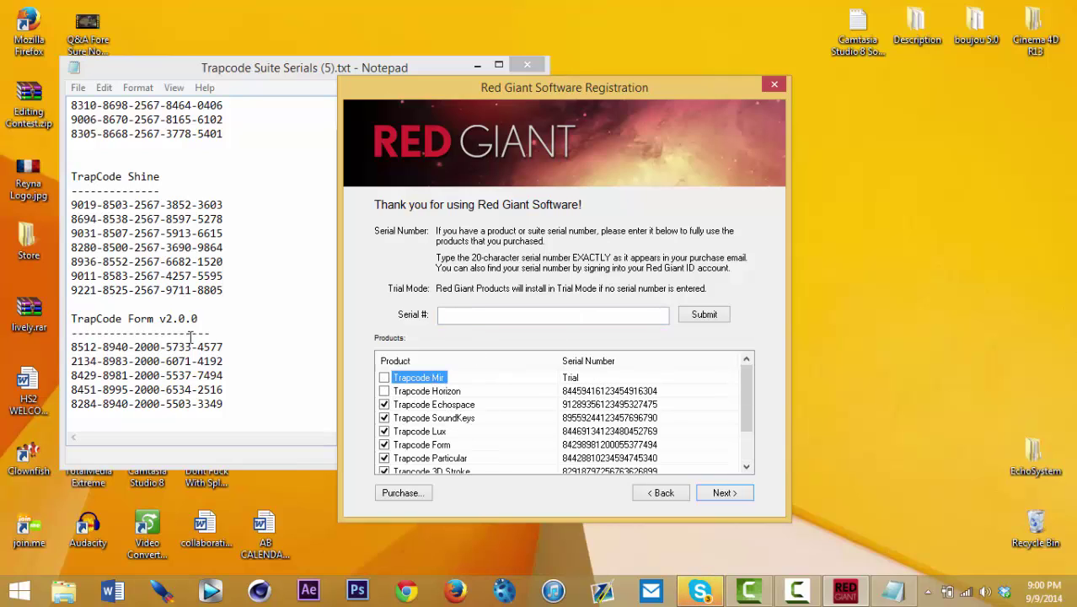
# Step: Select the last Trapcode Horizon serial line in the Notepad serials file
pyautogui.click(275, 302)
pyautogui.scroll(15, 275, 299)
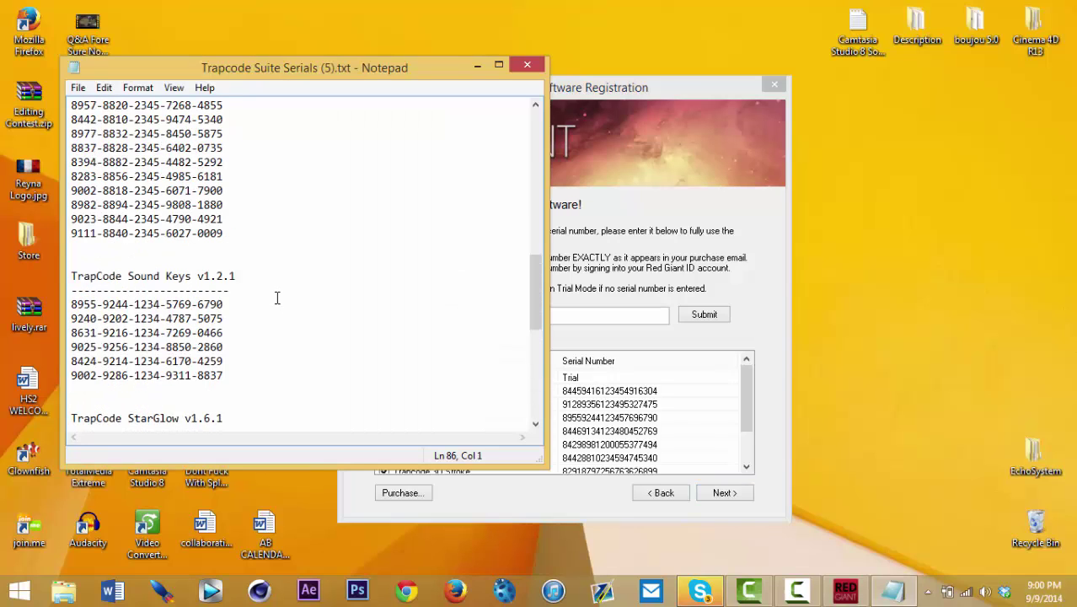
pyautogui.scroll(8, 277, 298)
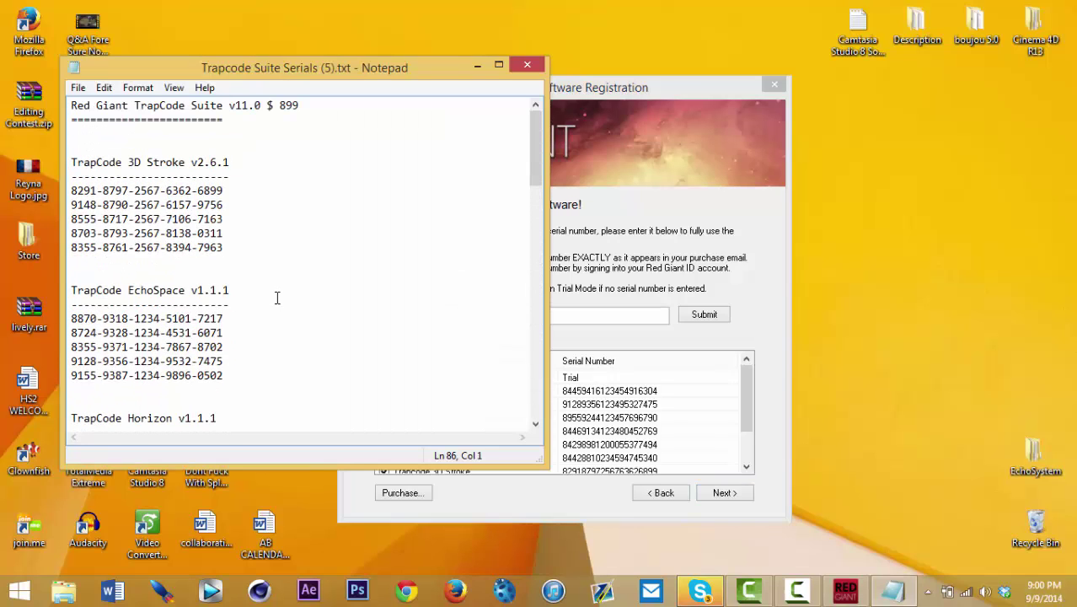
pyautogui.scroll(-4, 276, 298)
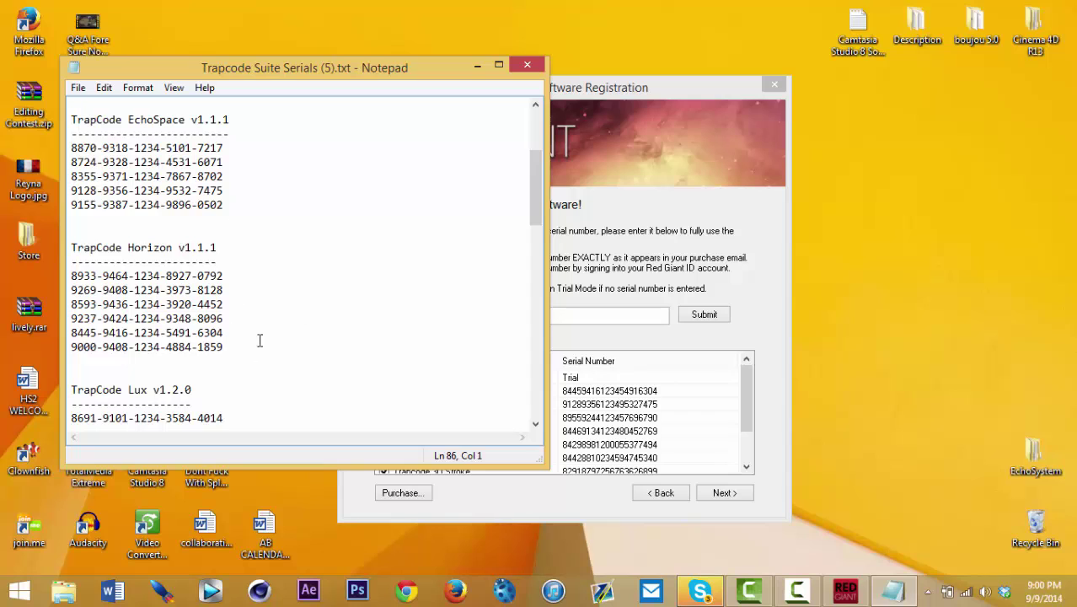
pyautogui.moveTo(231, 340); pyautogui.dragTo(64, 346)
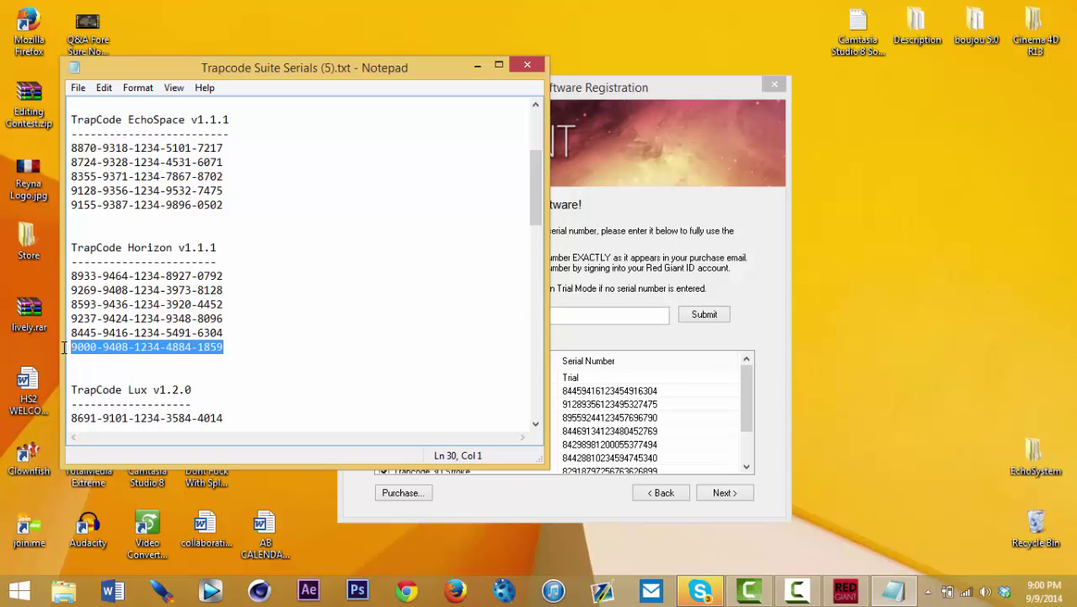
# Step: Paste the copied Horizon serial into the Serial # field, submit it and confirm registration
pyautogui.rightClick(82, 350)
pyautogui.click(118, 397)
pyautogui.click(625, 316)
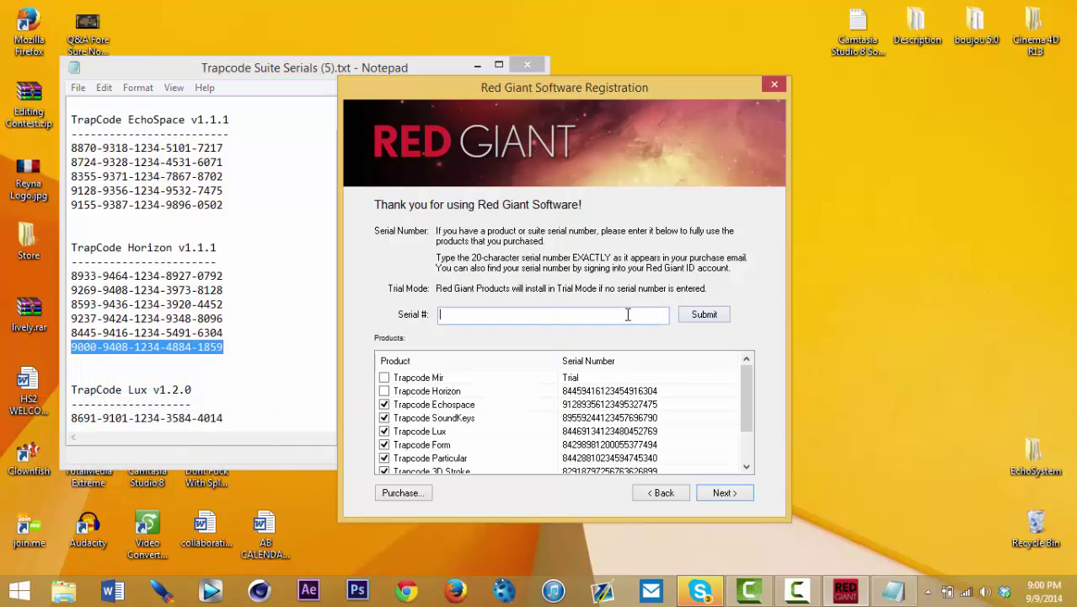
pyautogui.rightClick(625, 316)
pyautogui.click(663, 384)
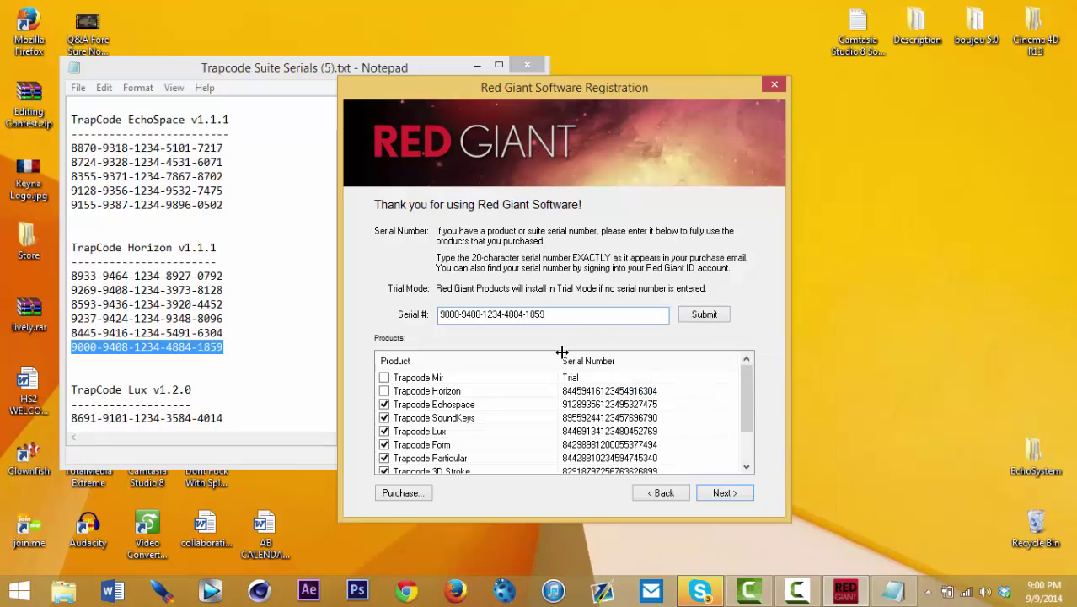
pyautogui.click(713, 316)
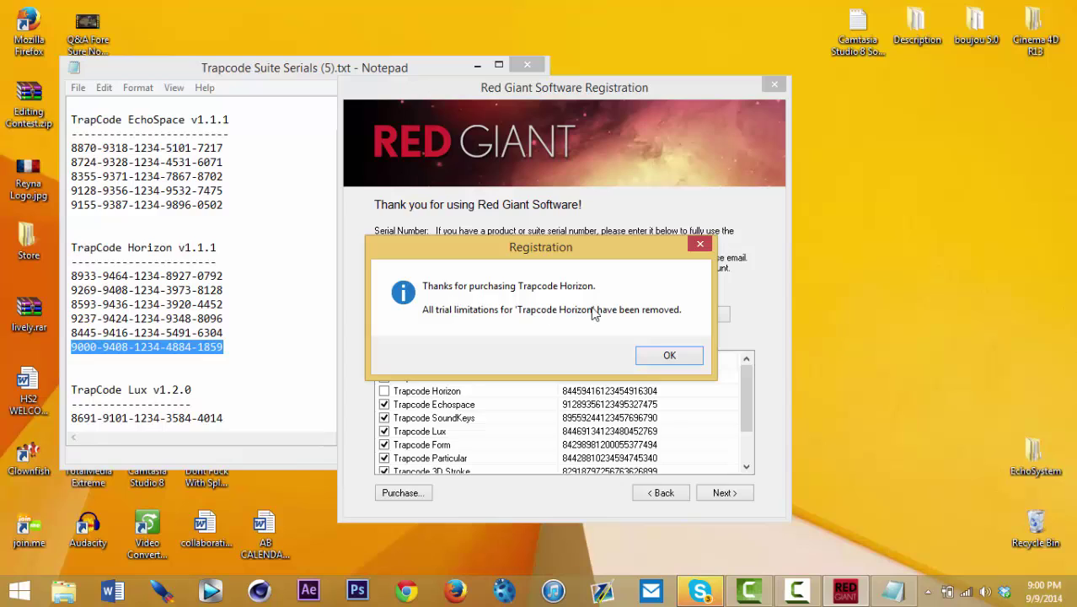
pyautogui.click(669, 357)
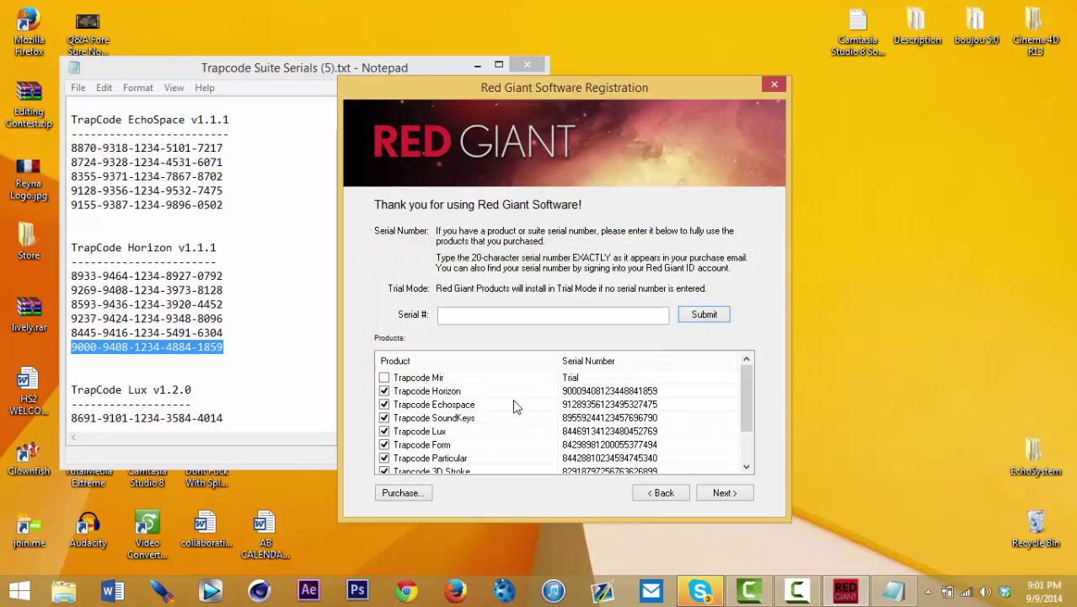
# Step: Accept the license agreement and continue to component selection
pyautogui.click(721, 492)
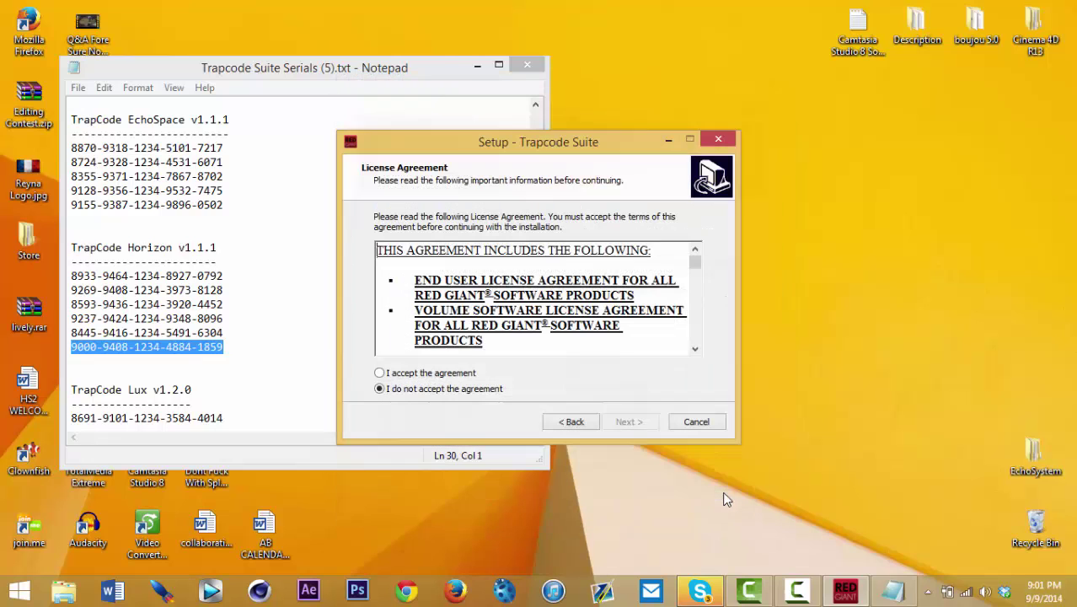
pyautogui.click(379, 372)
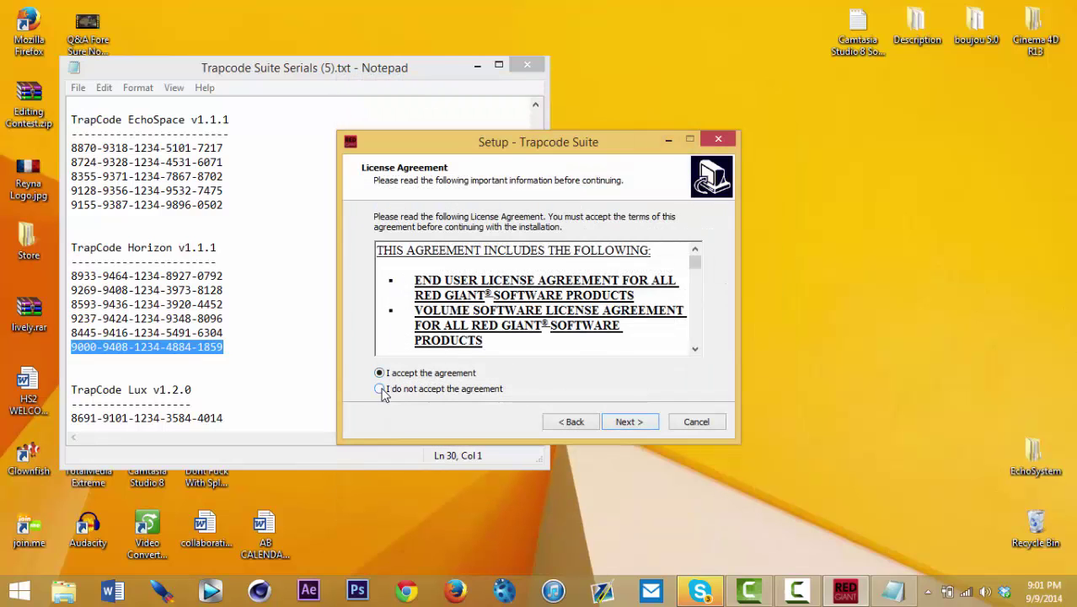
pyautogui.click(626, 422)
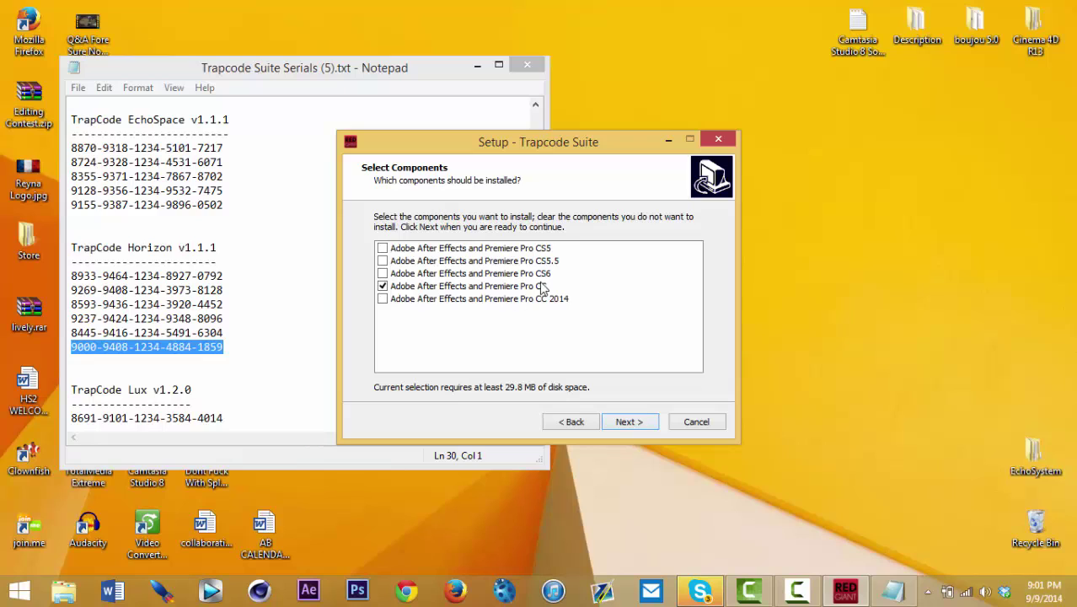
# Step: Leave only the After Effects and Premiere Pro CC component ticked and proceed to Ready to Install
pyautogui.click(383, 247)
pyautogui.click(383, 260)
pyautogui.click(383, 273)
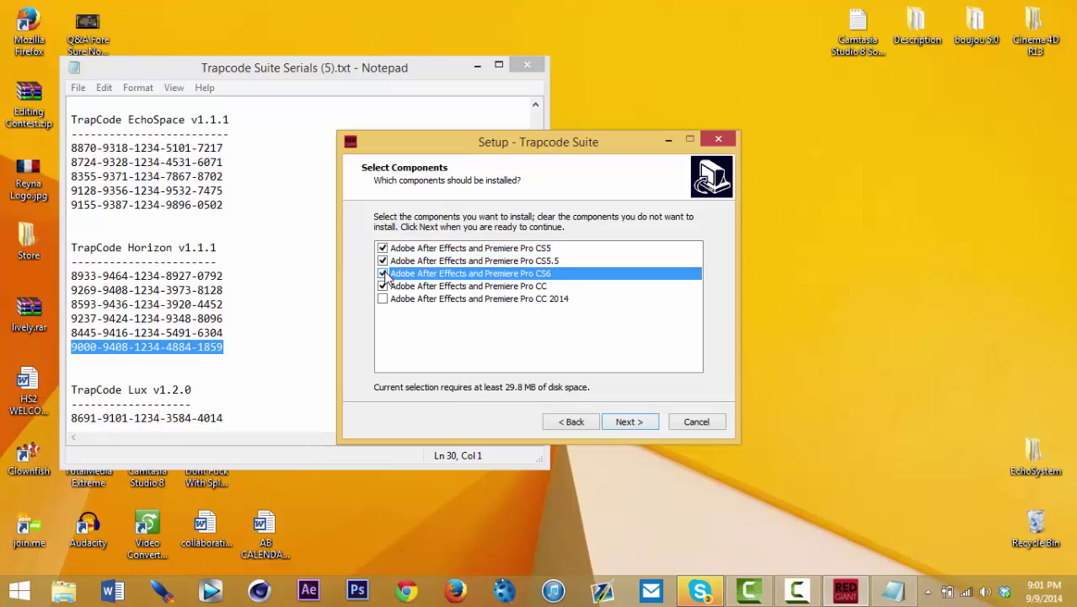
pyautogui.click(383, 299)
pyautogui.click(382, 286)
pyautogui.click(383, 273)
pyautogui.click(383, 260)
pyautogui.click(383, 248)
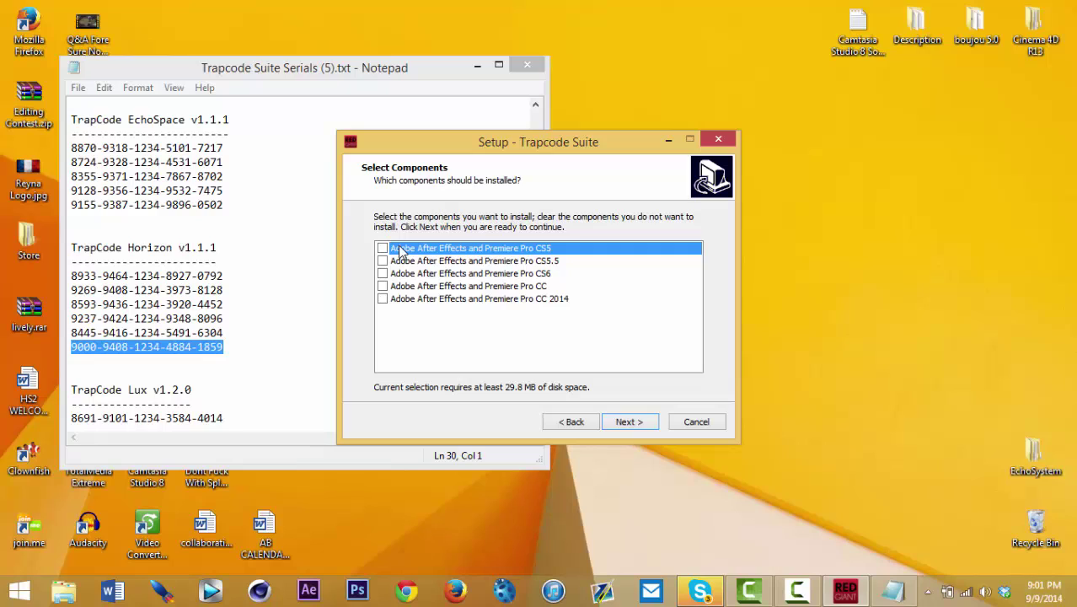
pyautogui.click(382, 286)
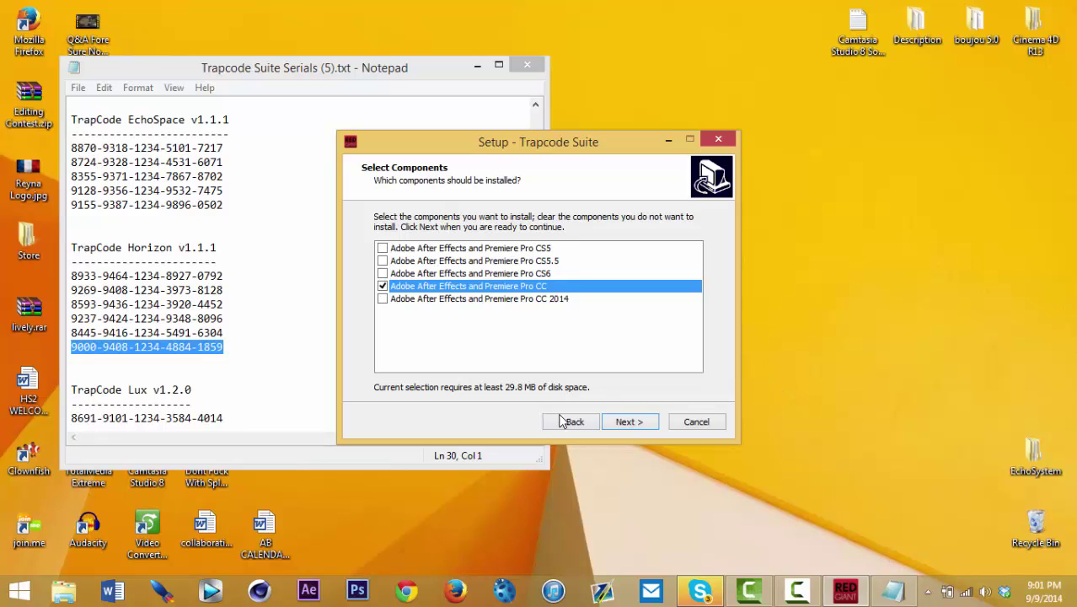
pyautogui.click(647, 426)
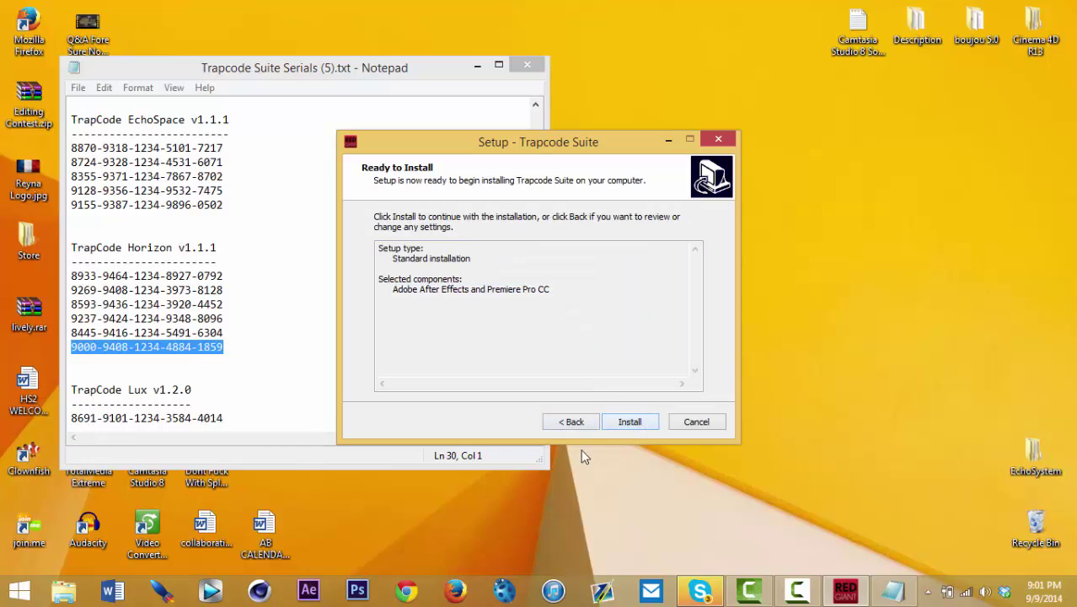
# Step: Cancel and exit Trapcode Suite Setup, then close the Notepad serials file
pyautogui.click(696, 421)
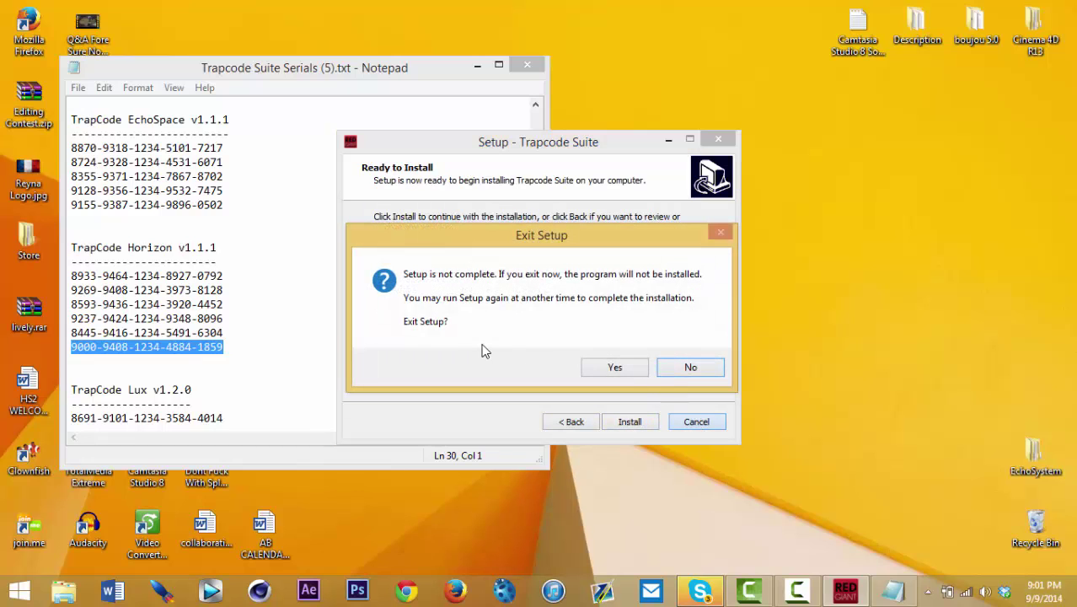
pyautogui.click(637, 374)
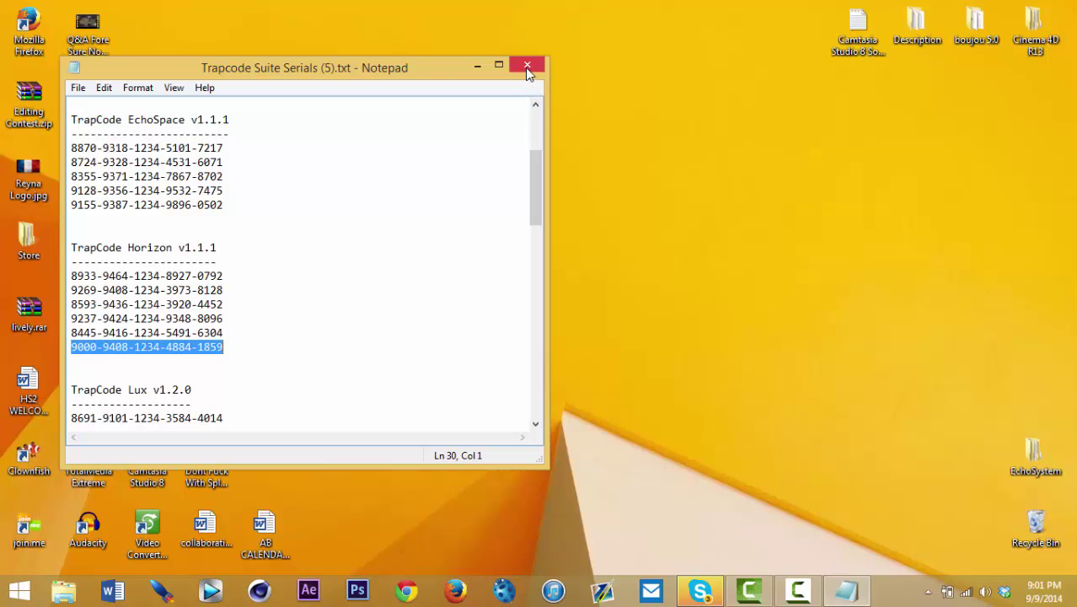
pyautogui.click(526, 66)
# Step: Delete the serials file and the TCSuite_Win_Full folder from the desktop
pyautogui.moveTo(473, 337); pyautogui.dragTo(300, 308)
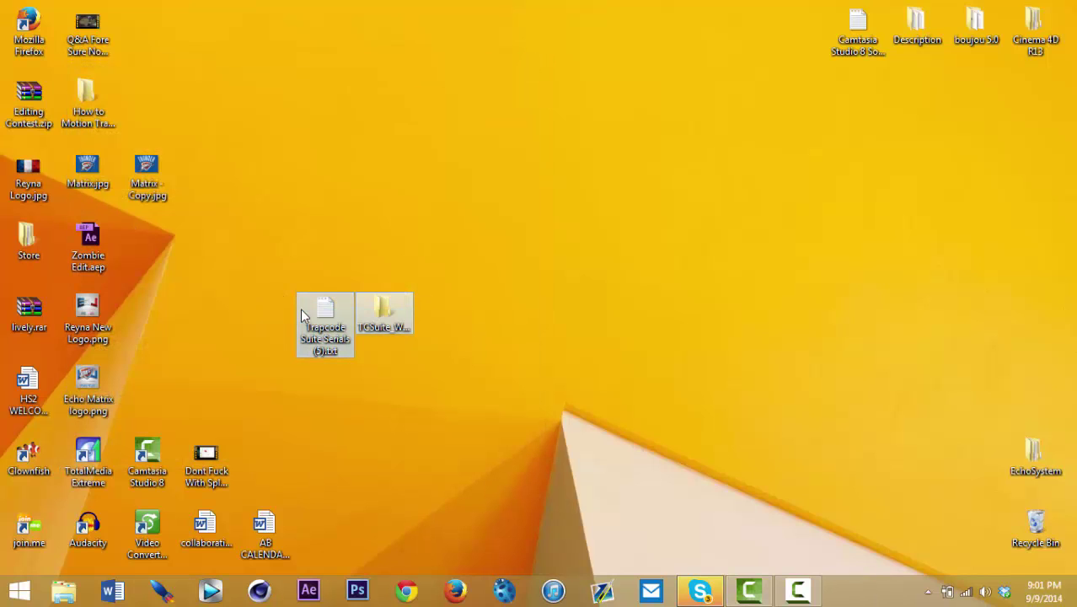
pyautogui.press('Delete')
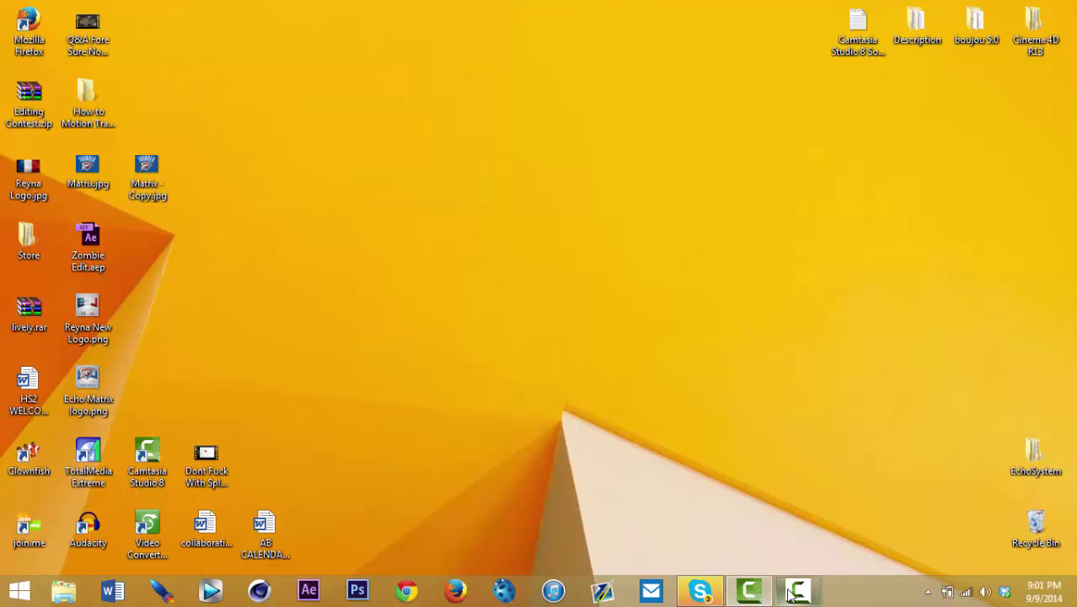
pyautogui.moveTo(749, 590)
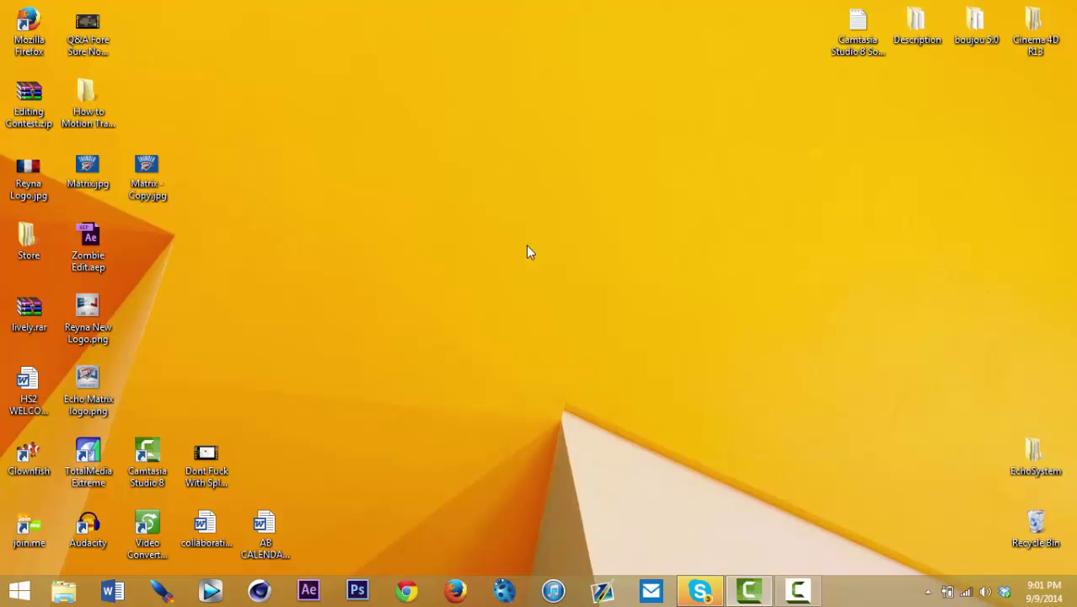